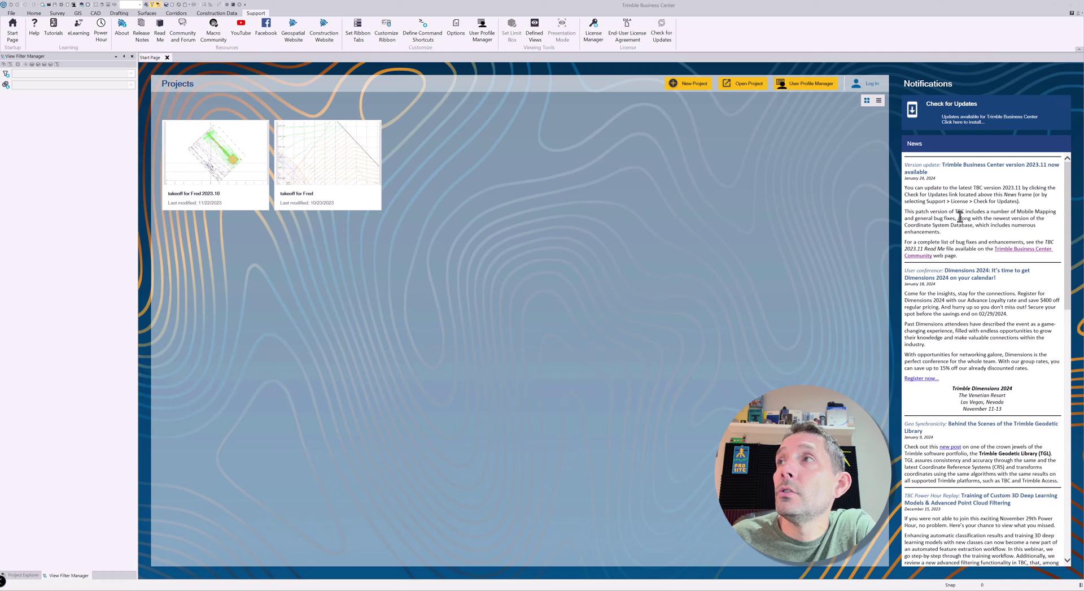
Step: Read the version 2023.11 news item and open its linked Trimble Business Center Community page in an enlarged browser window
drag(905, 166, 1009, 260)
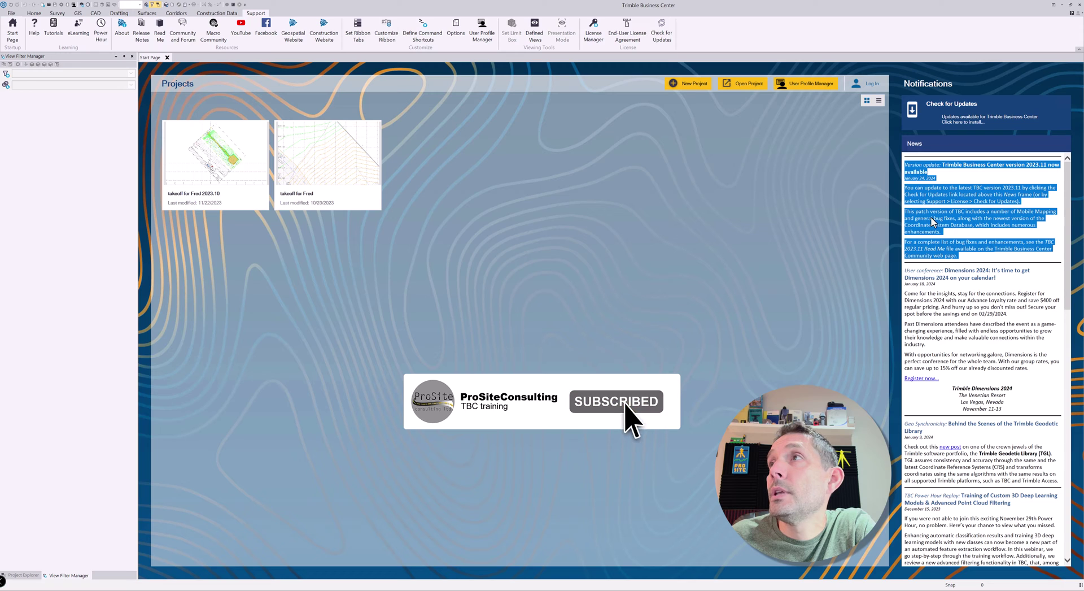
click(988, 218)
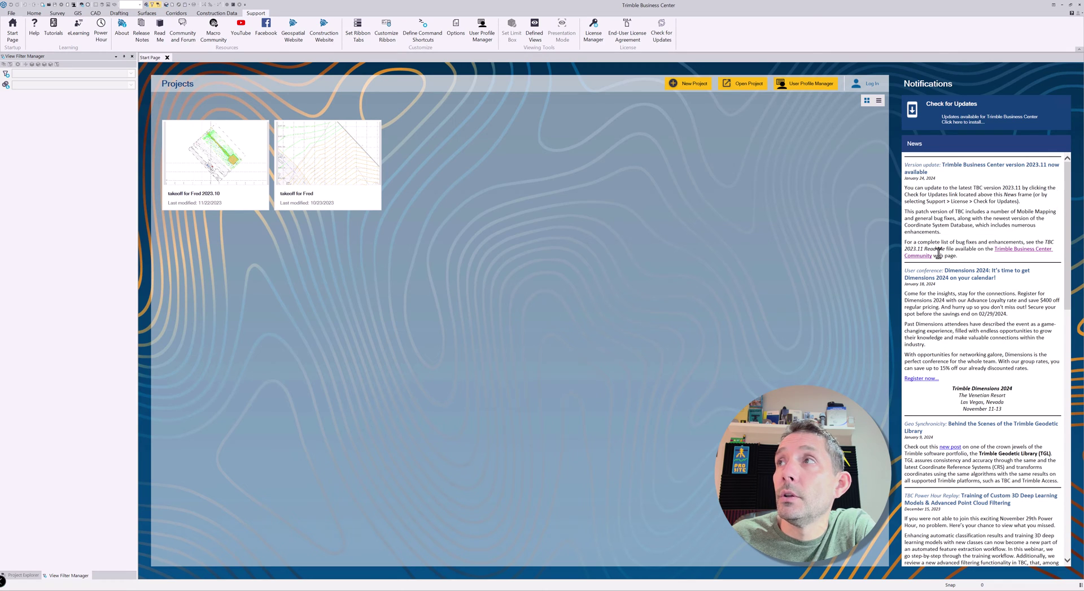
click(1024, 254)
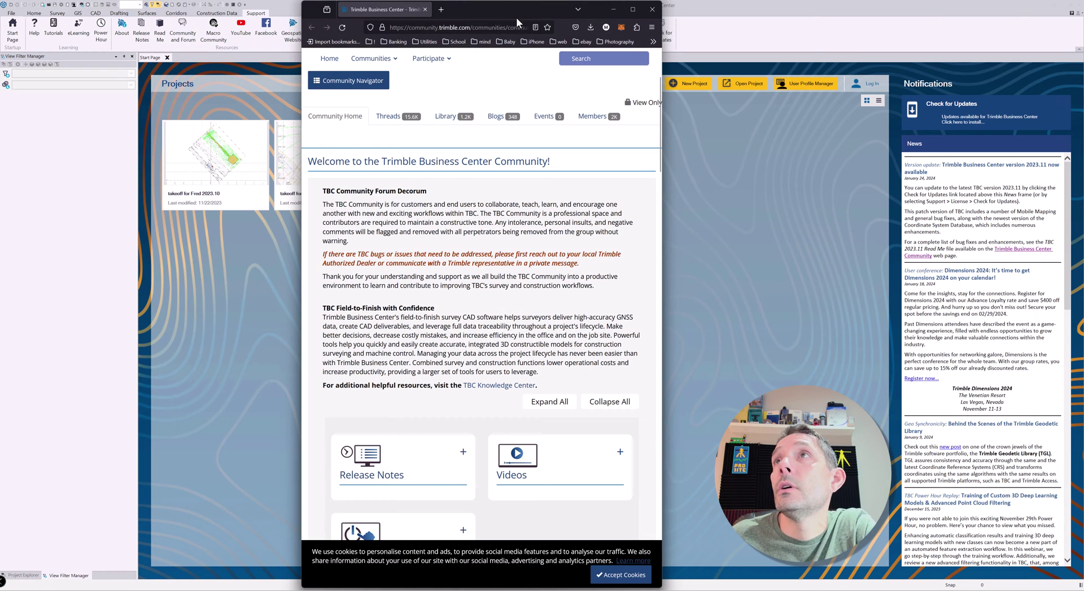
double_click(517, 17)
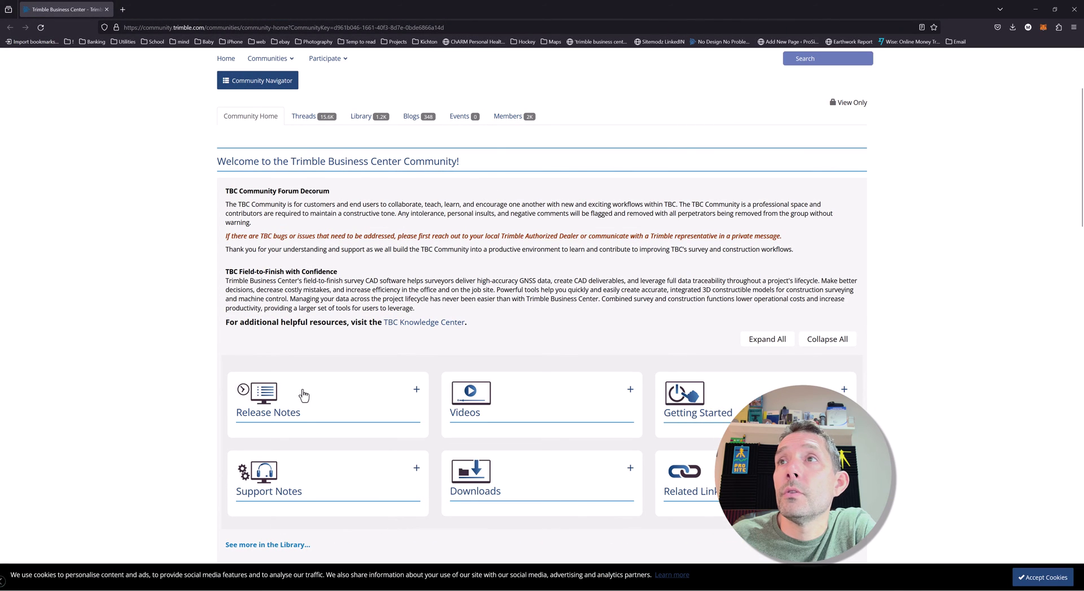
Step: Open the TBC 2023.11 Read Me from the community release notes and review the listed fixes and enhancements
click(249, 398)
scroll(337, 412, down, 3)
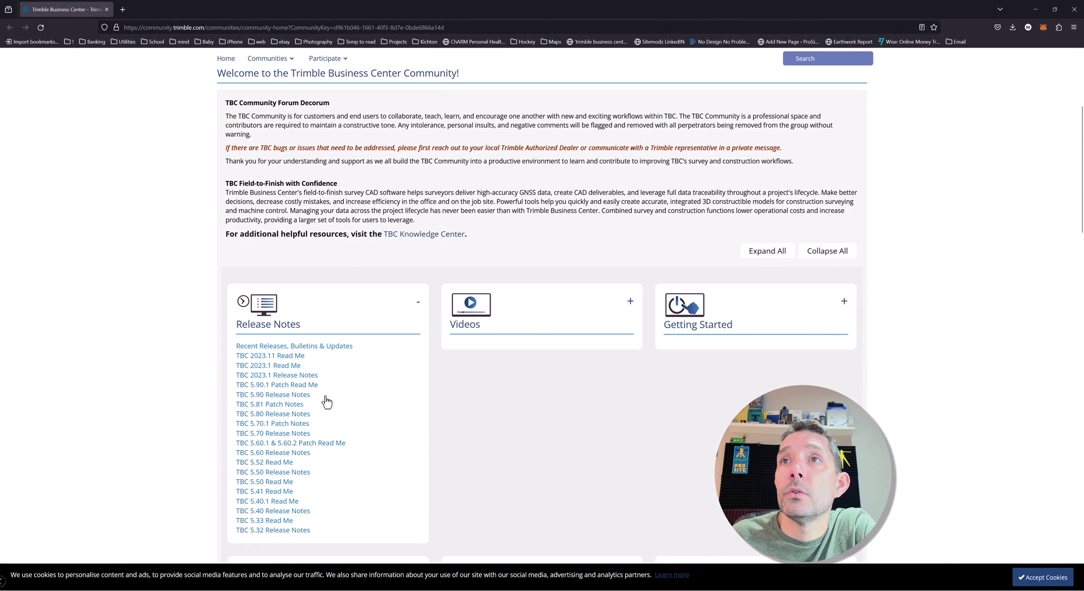
click(293, 356)
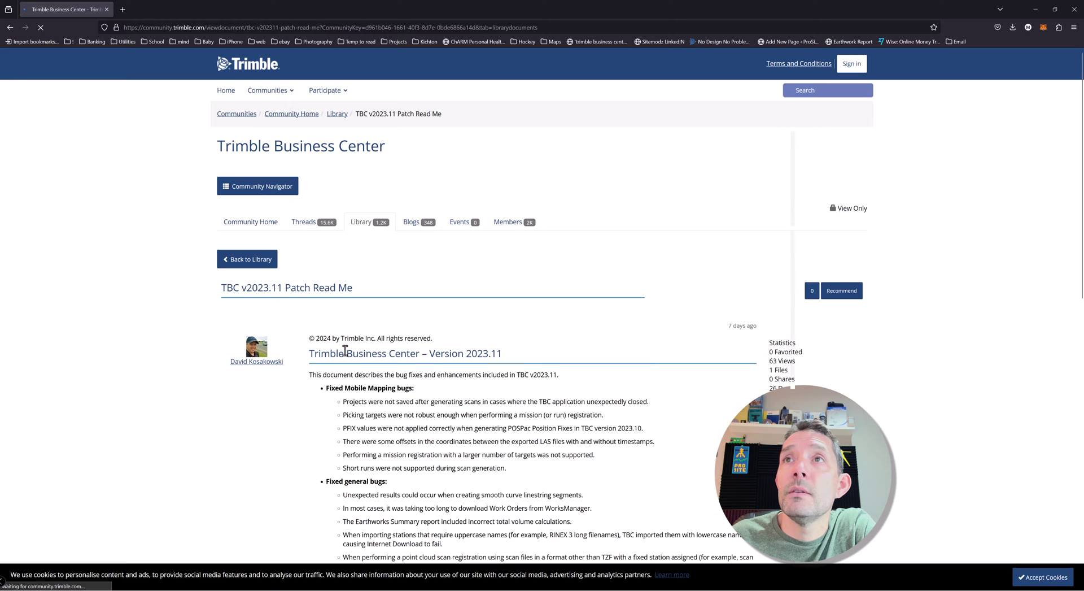
scroll(390, 300, down, 3)
scroll(392, 296, down, 1)
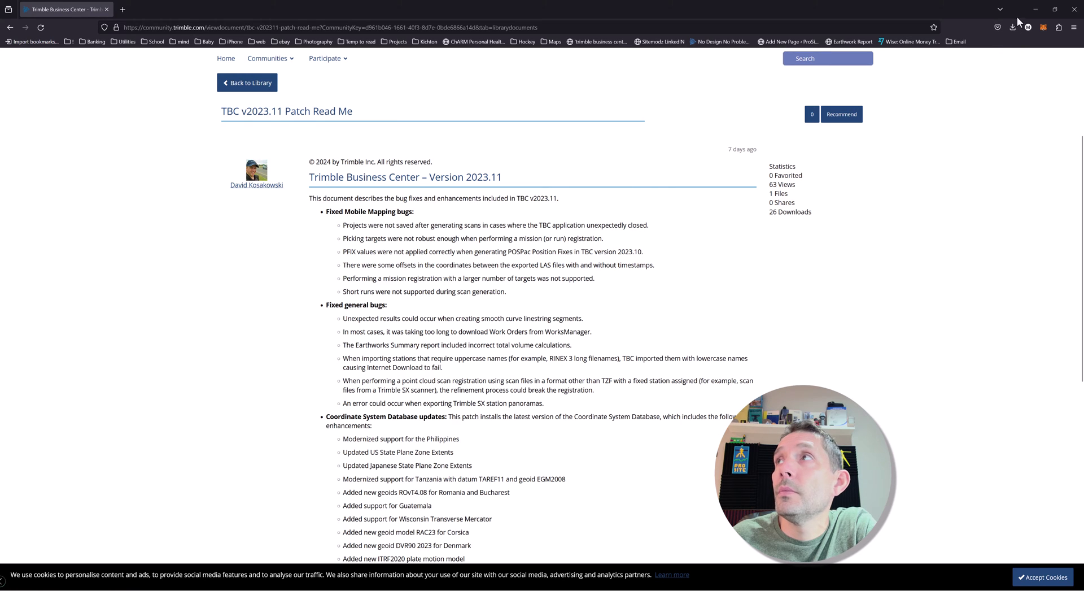
click(1035, 9)
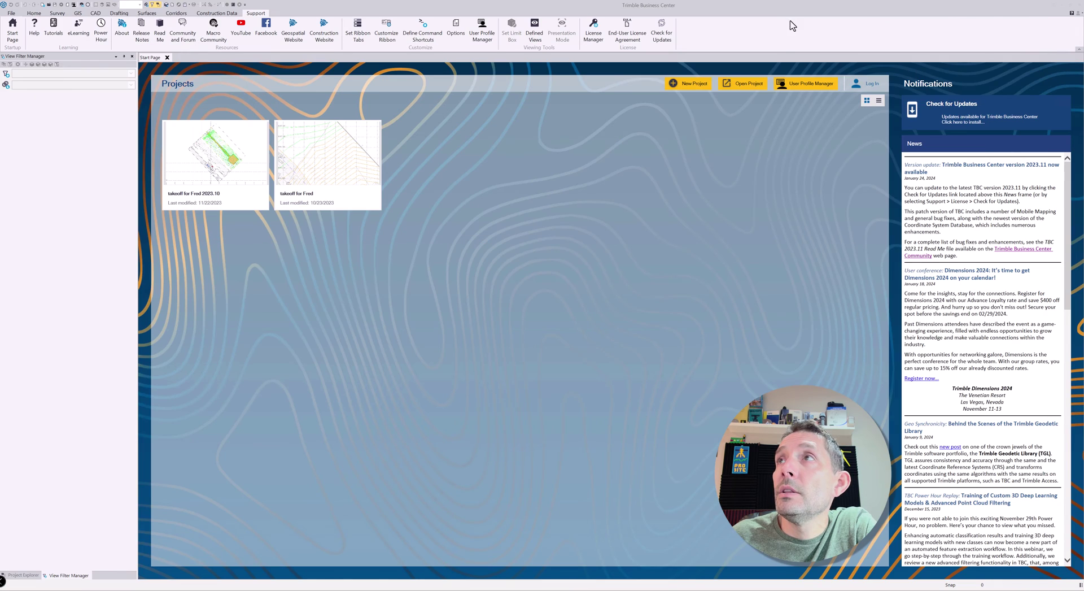
Step: Check for updates in Trimble Business Center and open the download page for the Trimble Business Center New Release
click(957, 116)
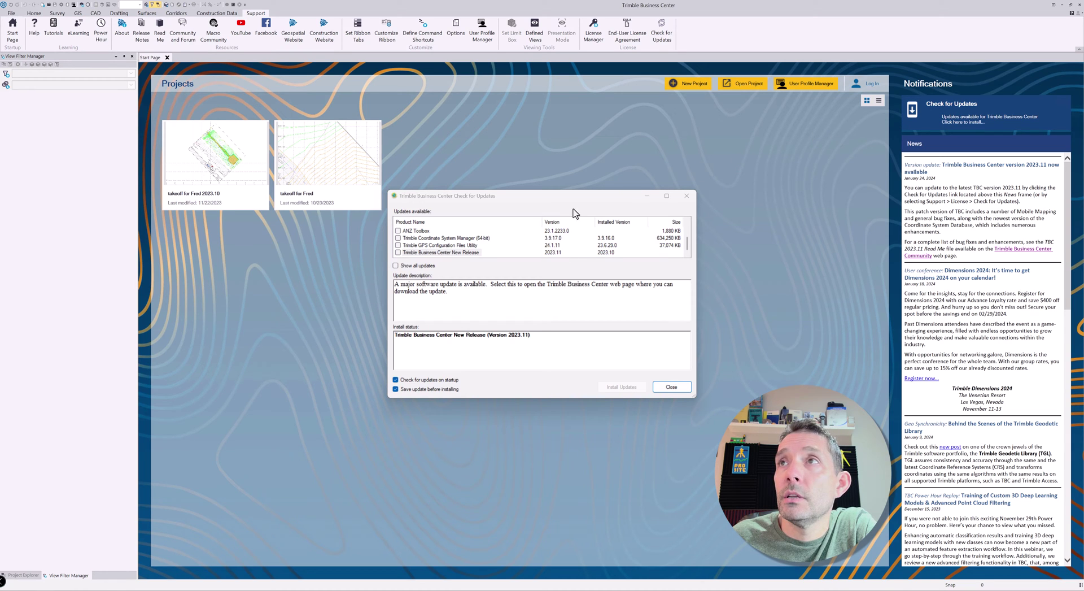
click(687, 243)
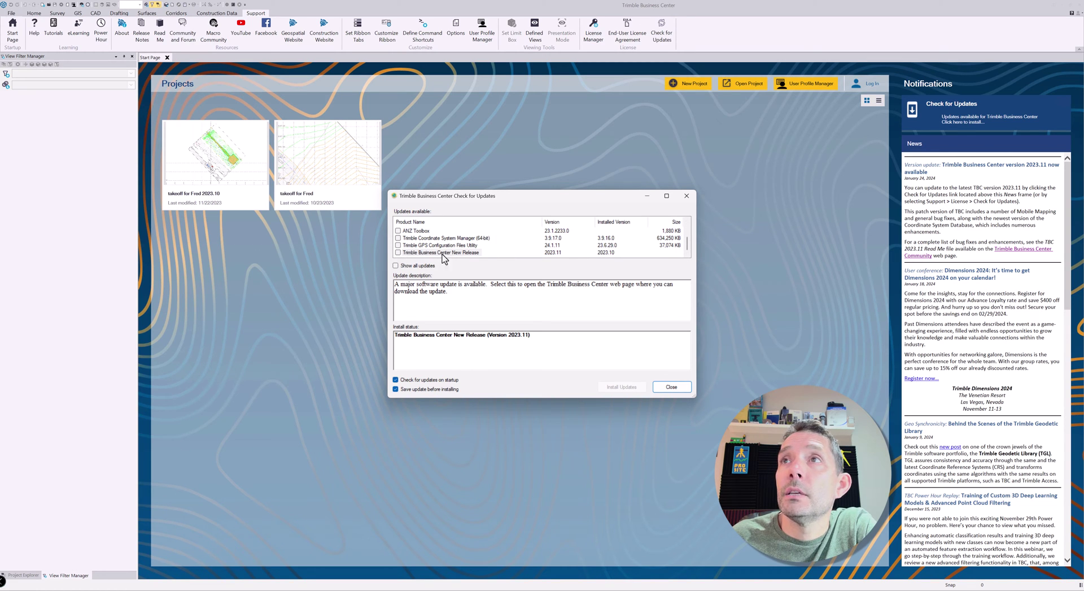
click(398, 252)
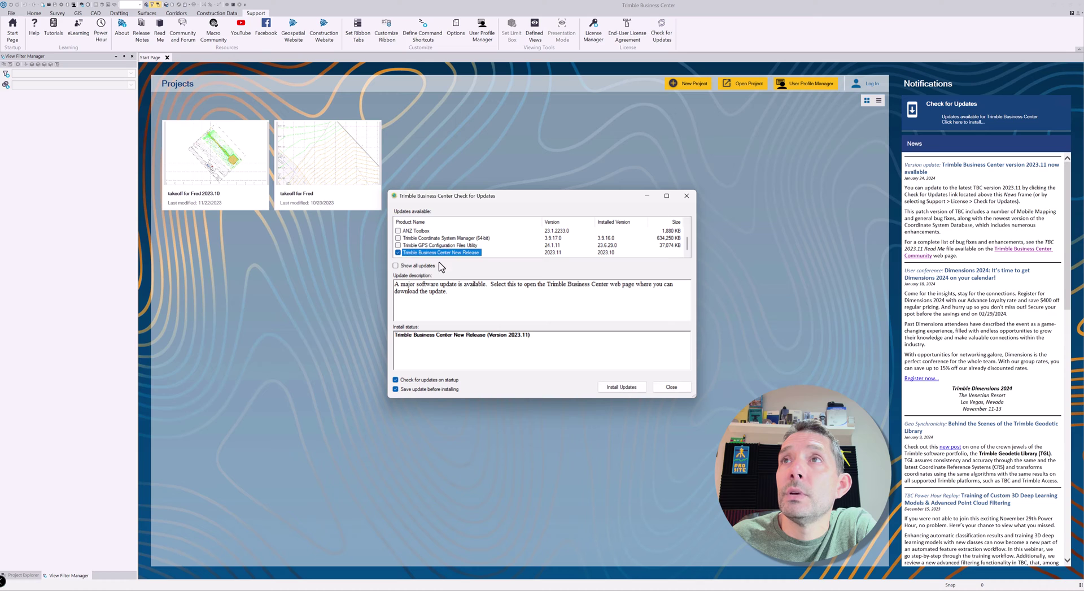
click(672, 387)
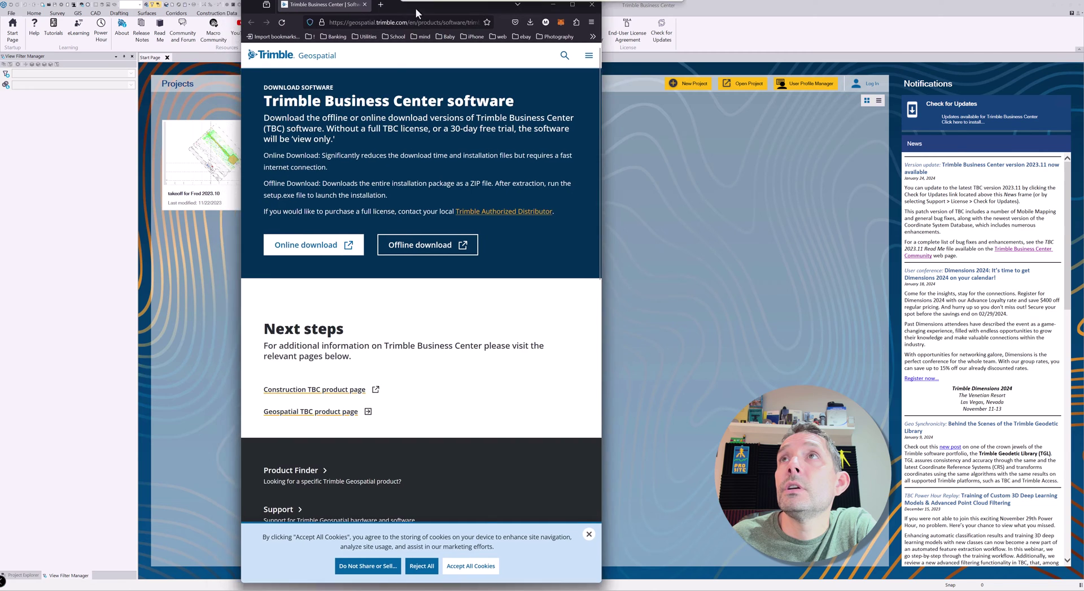
double_click(415, 8)
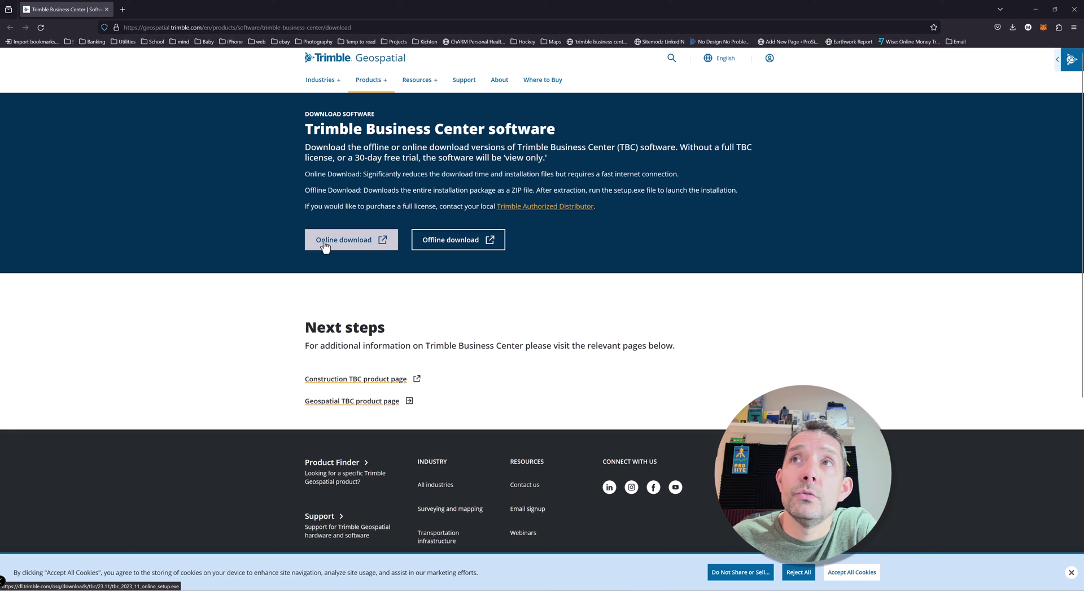
Step: Download the offline installation package and check the details of tbc_2023_11_full_setup.zip in the Trimble Software folder
click(476, 244)
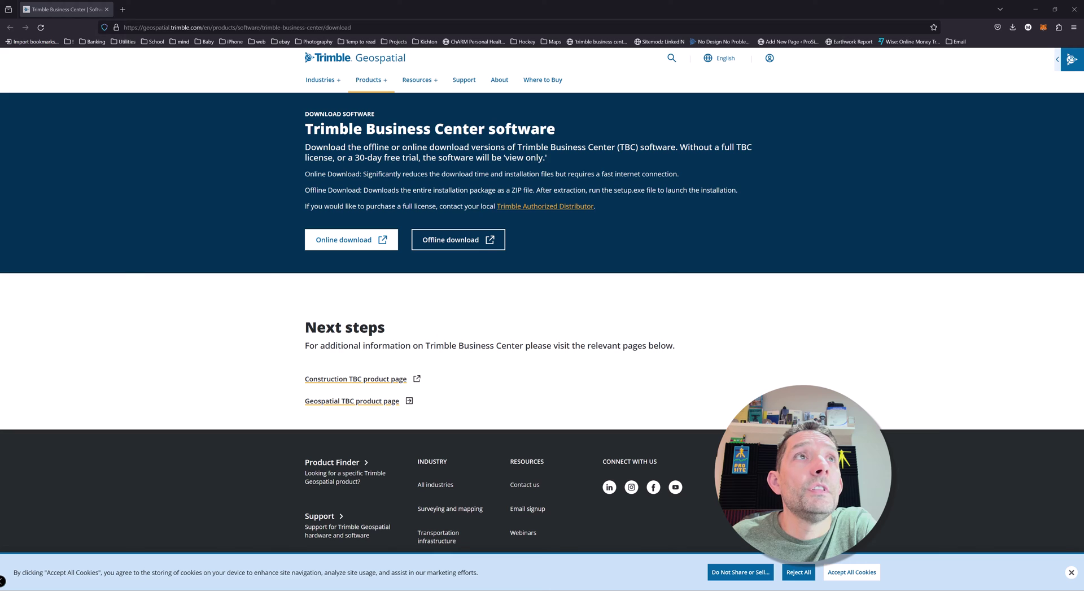
drag(0, 102, 474, 102)
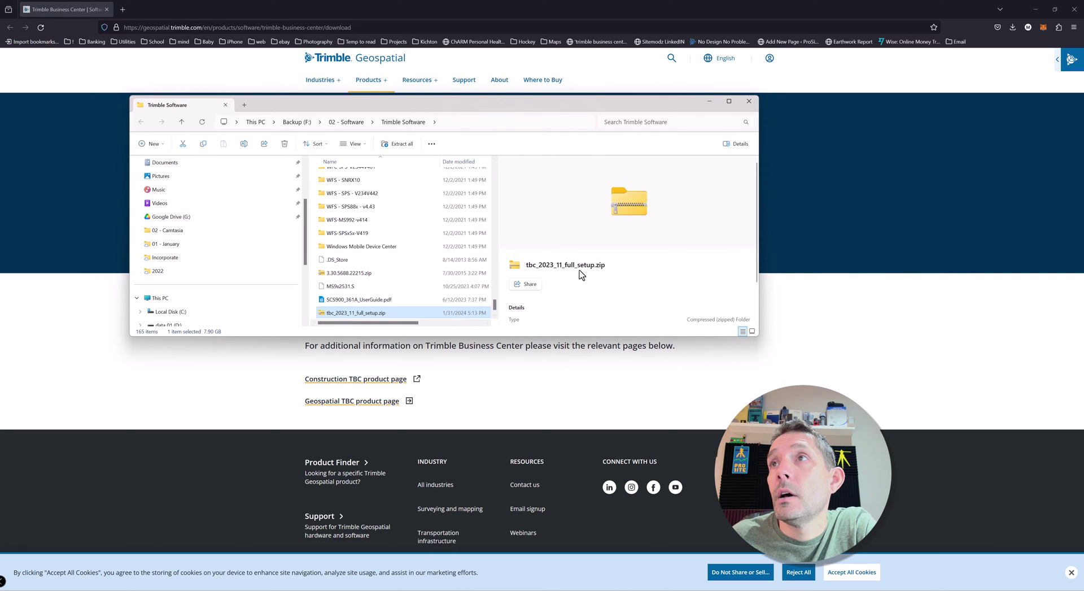
scroll(581, 275, down, 1)
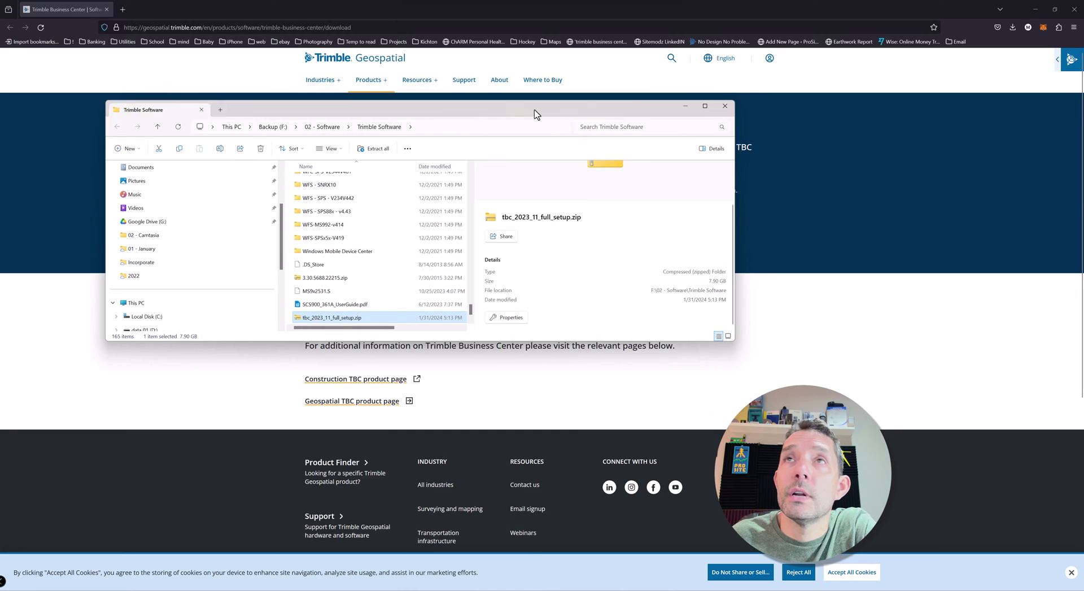
key(super+Down)
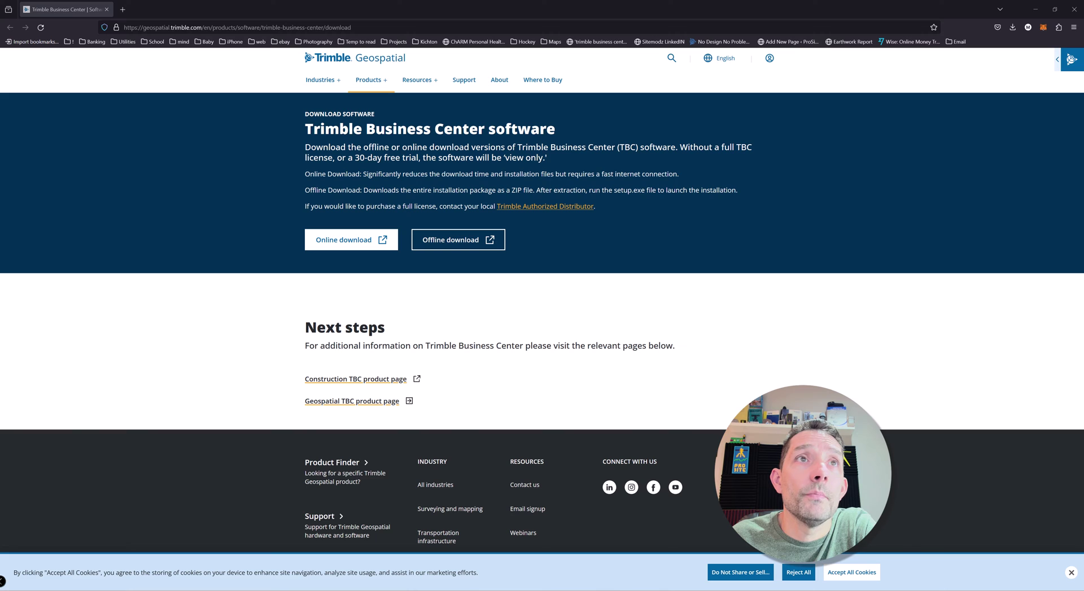
Step: Bring up the extracted setup files and check the properties of the tbc_2023_11_full_setup folder in Trimble Software
key(alt+Tab)
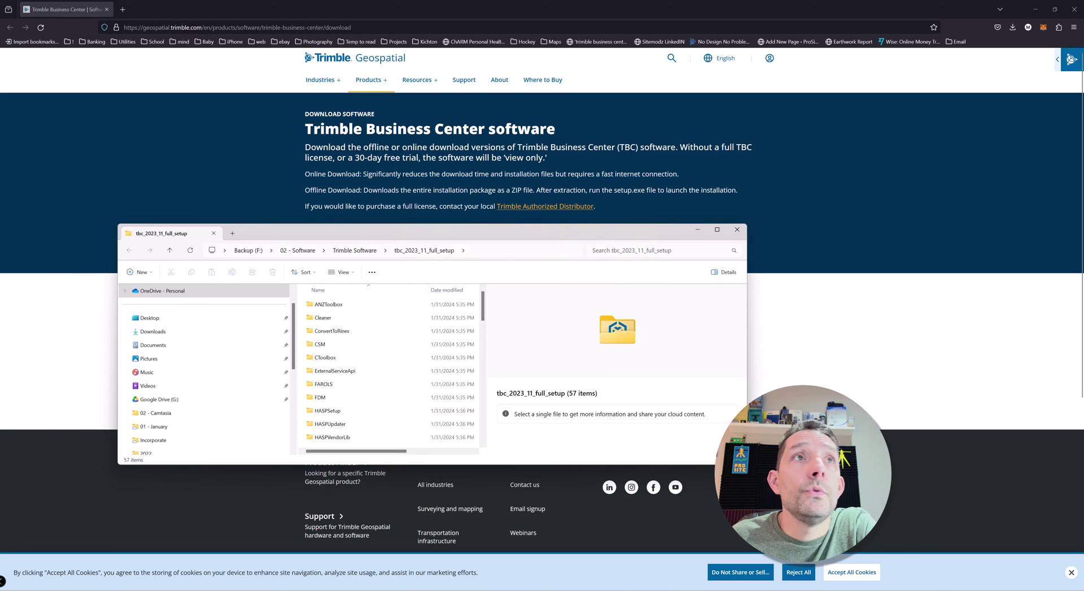
mouse_move(483, 305)
mouse_down()
mouse_move(499, 439)
mouse_move(484, 298)
mouse_up()
click(354, 250)
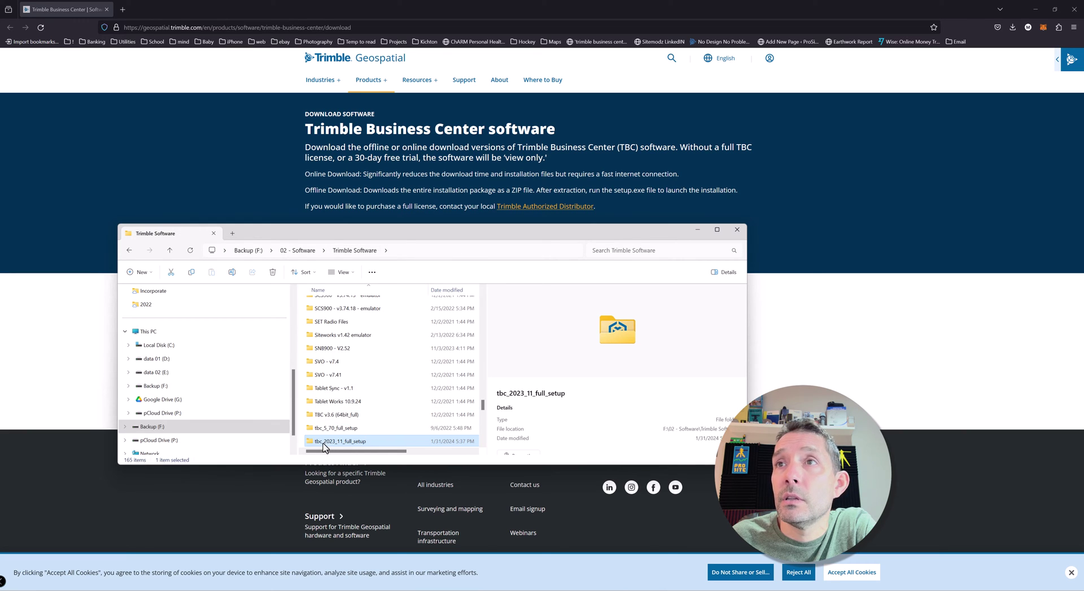
right_click(338, 442)
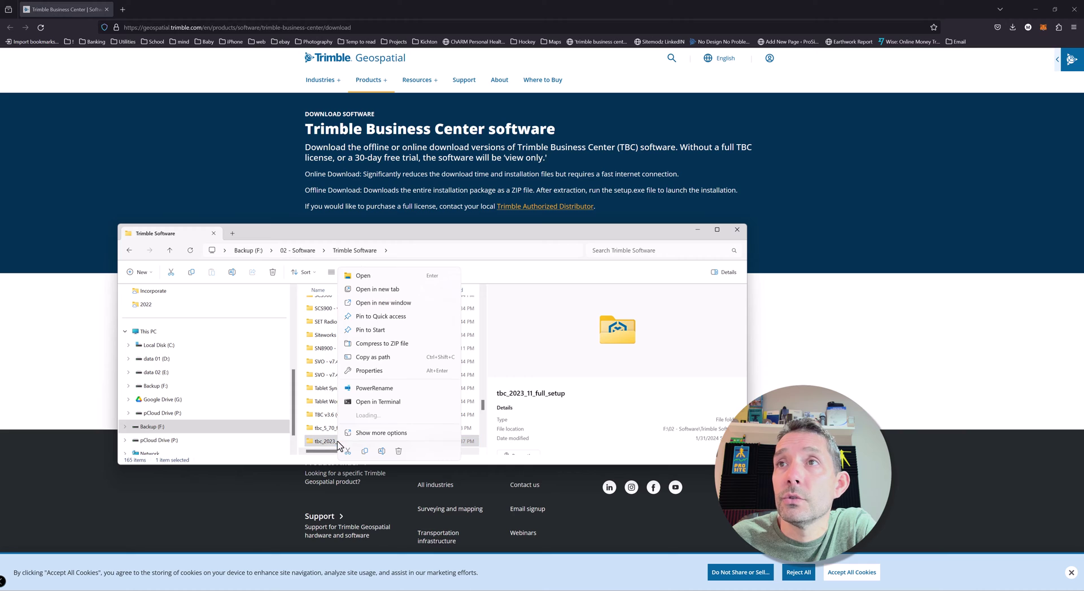
click(372, 371)
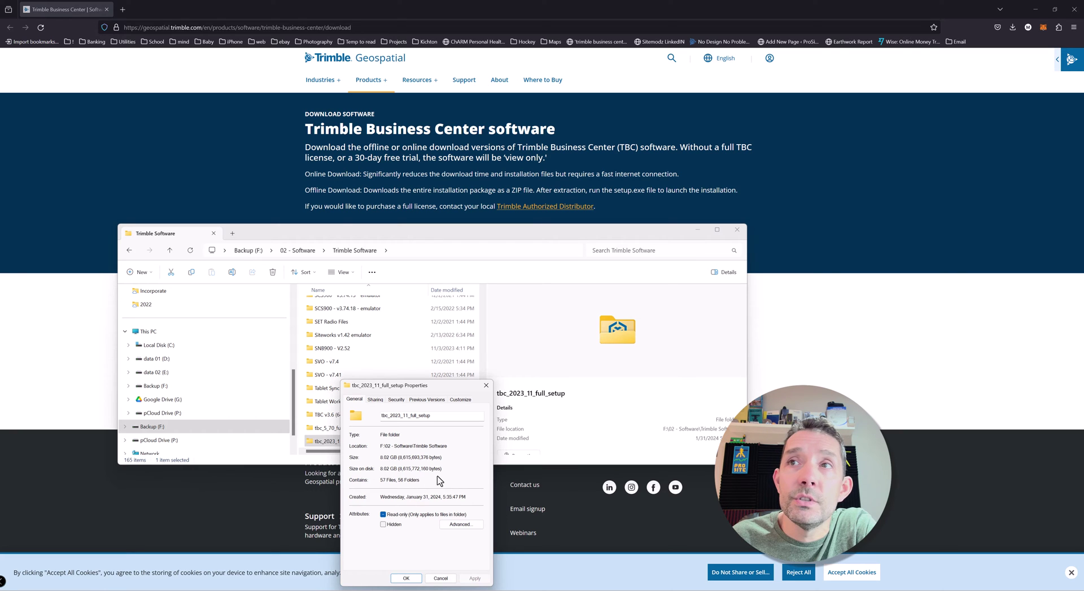
click(487, 385)
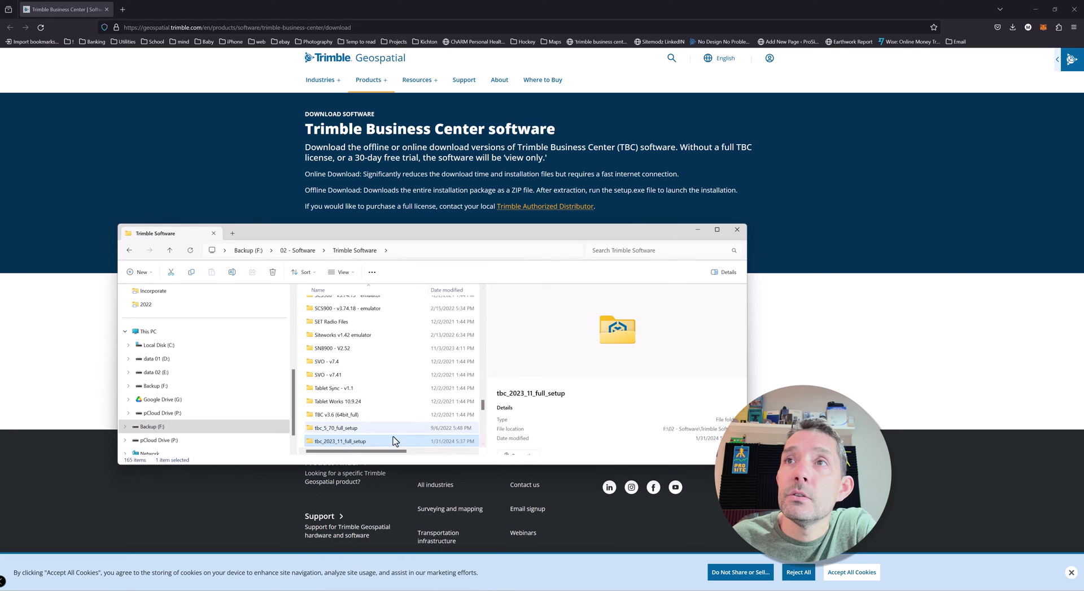
Step: Clear the other windows away and run Setup.exe from the tbc_2023_11_full_setup folder, allowing it to make changes to the device
double_click(359, 442)
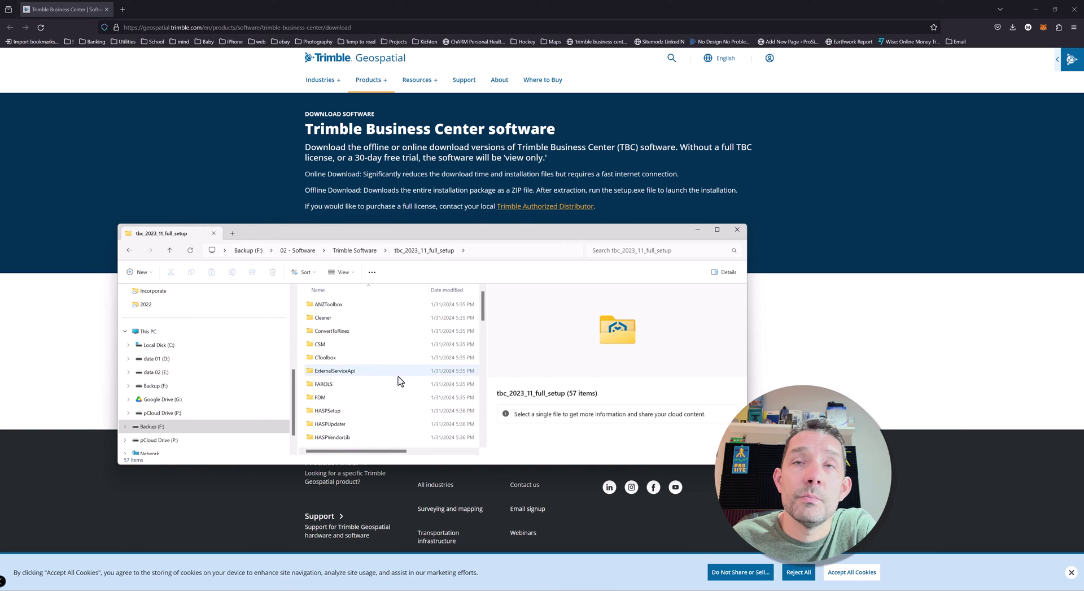
click(1036, 9)
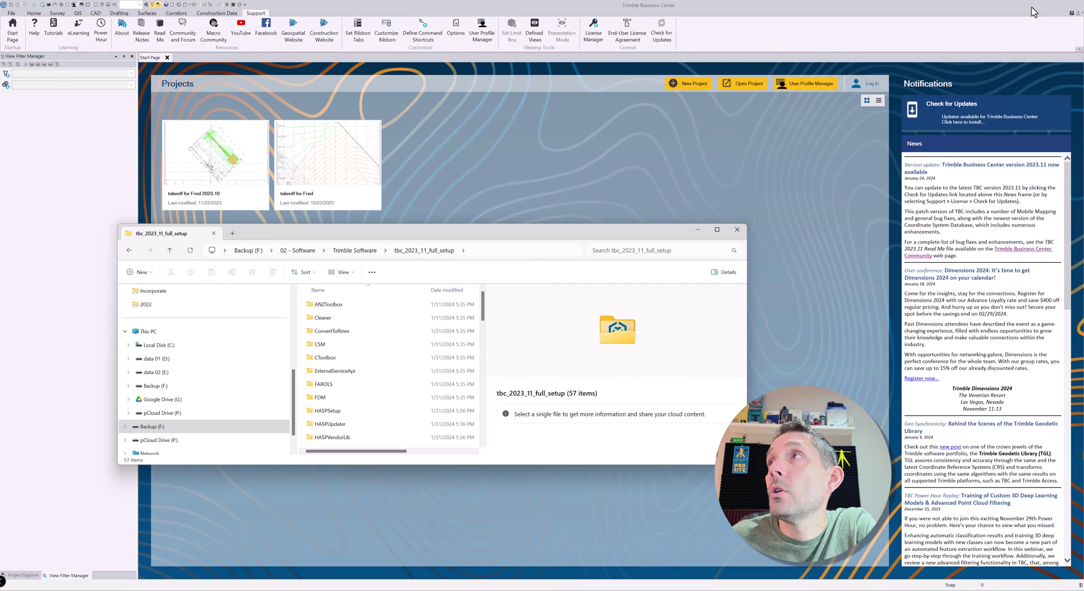
click(1056, 13)
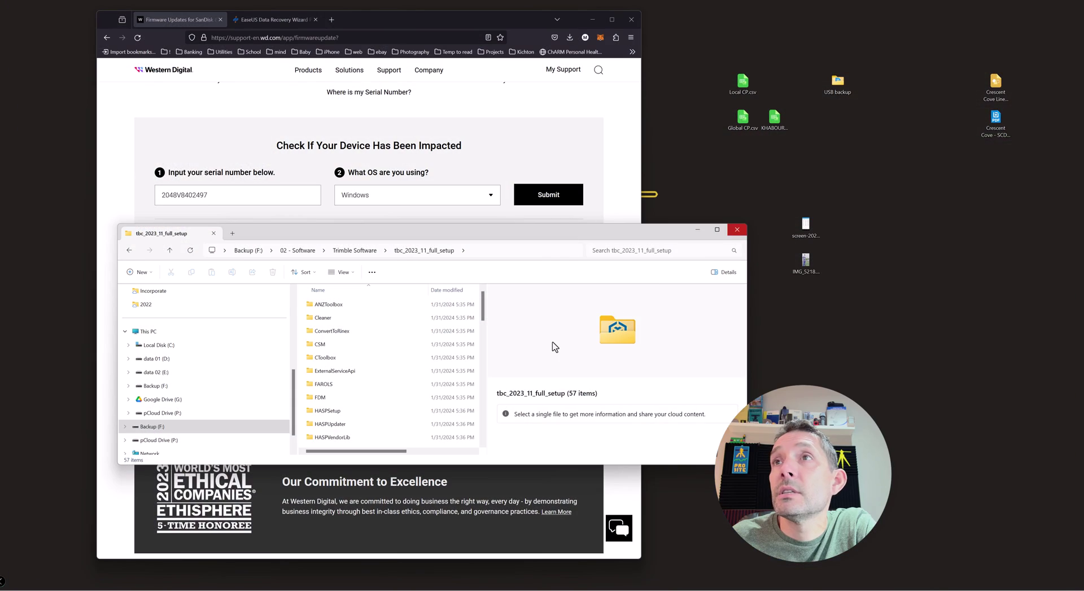
click(592, 19)
scroll(376, 384, down, 10)
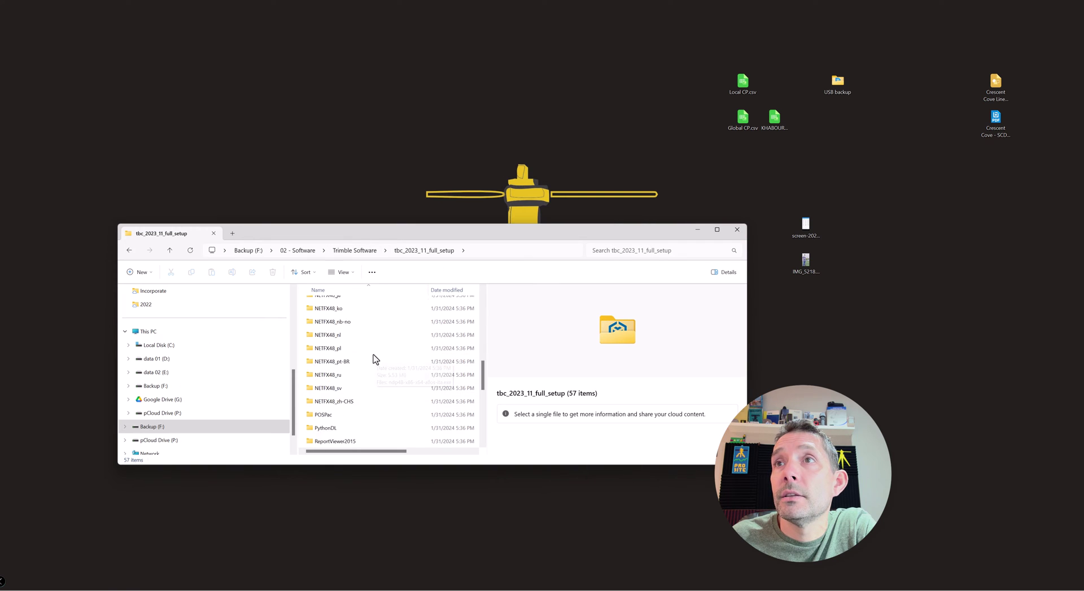
double_click(333, 442)
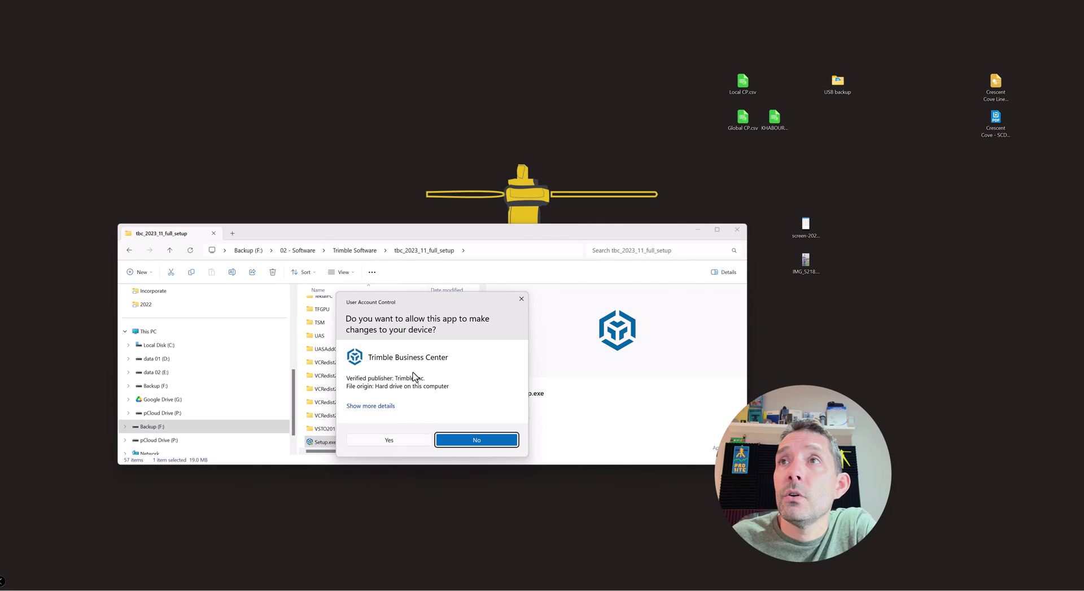
click(390, 440)
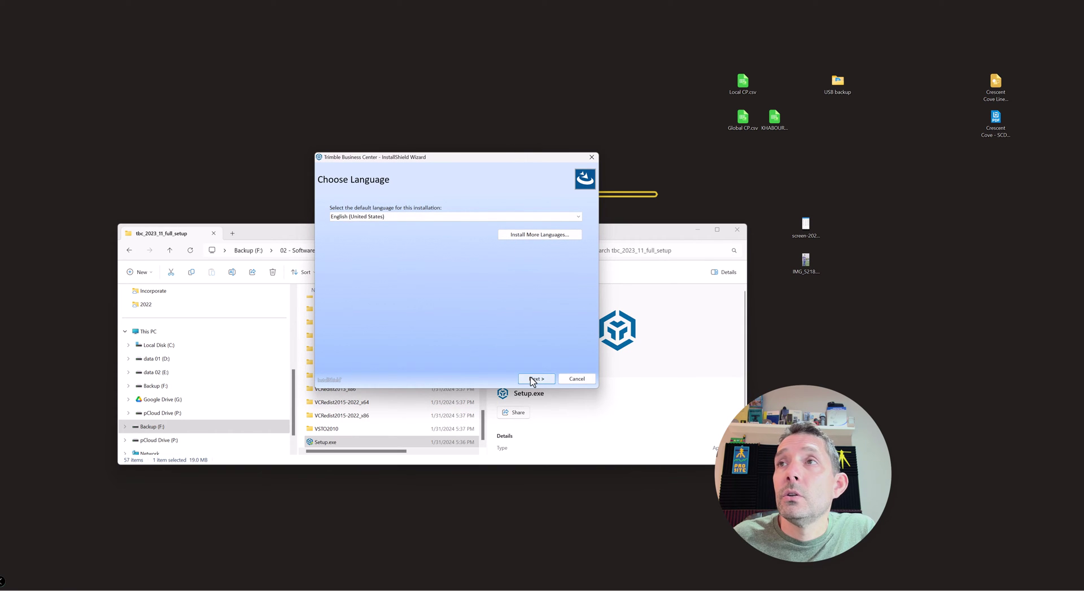
Step: Keep English (United States) as the installation language and accept the terms of the license agreement
click(533, 378)
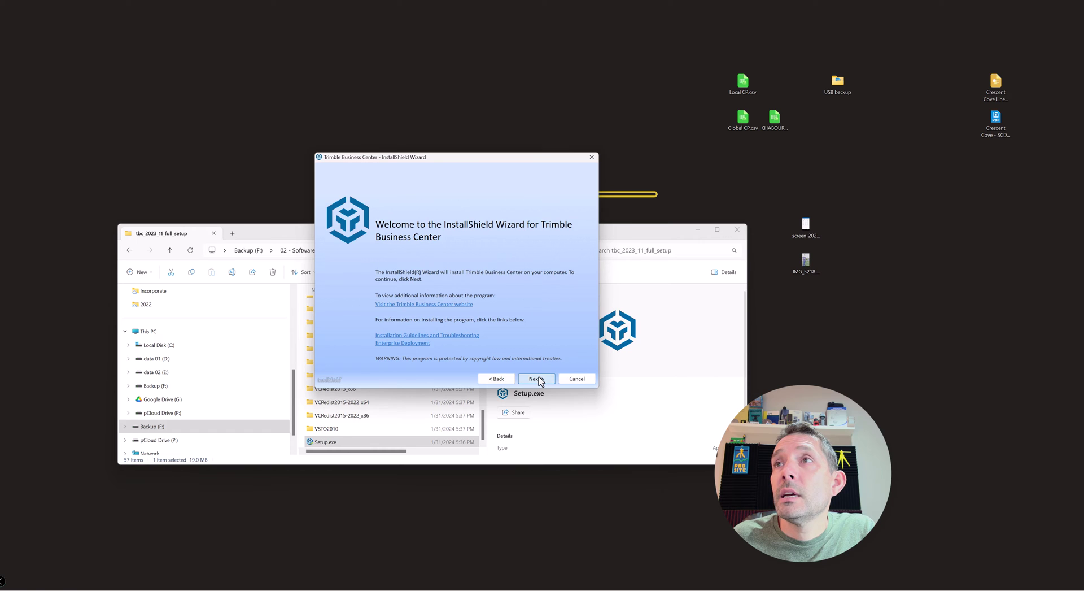
click(535, 379)
click(355, 358)
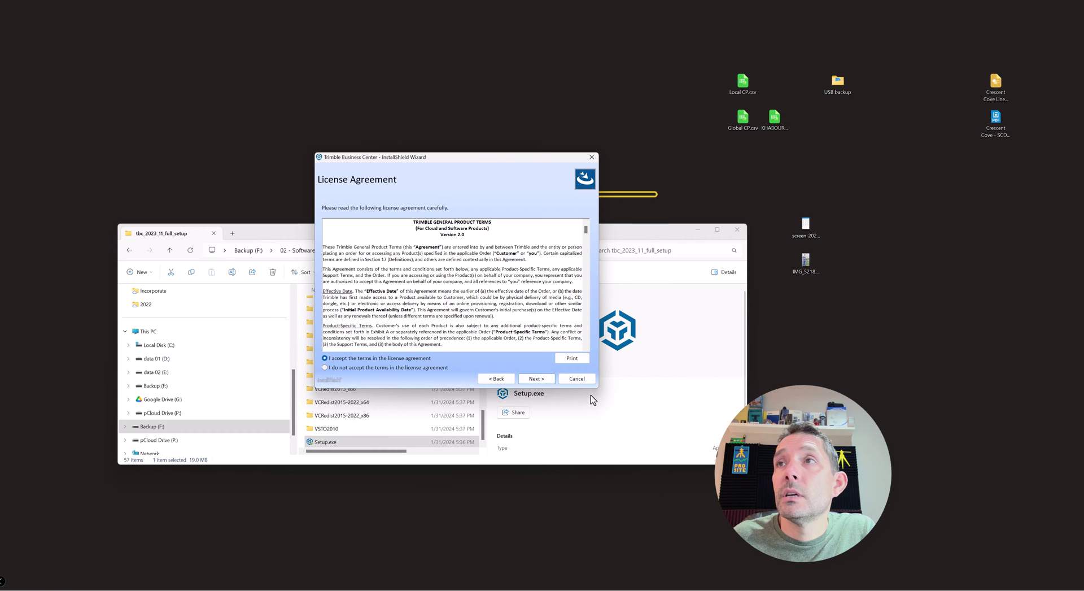
click(537, 378)
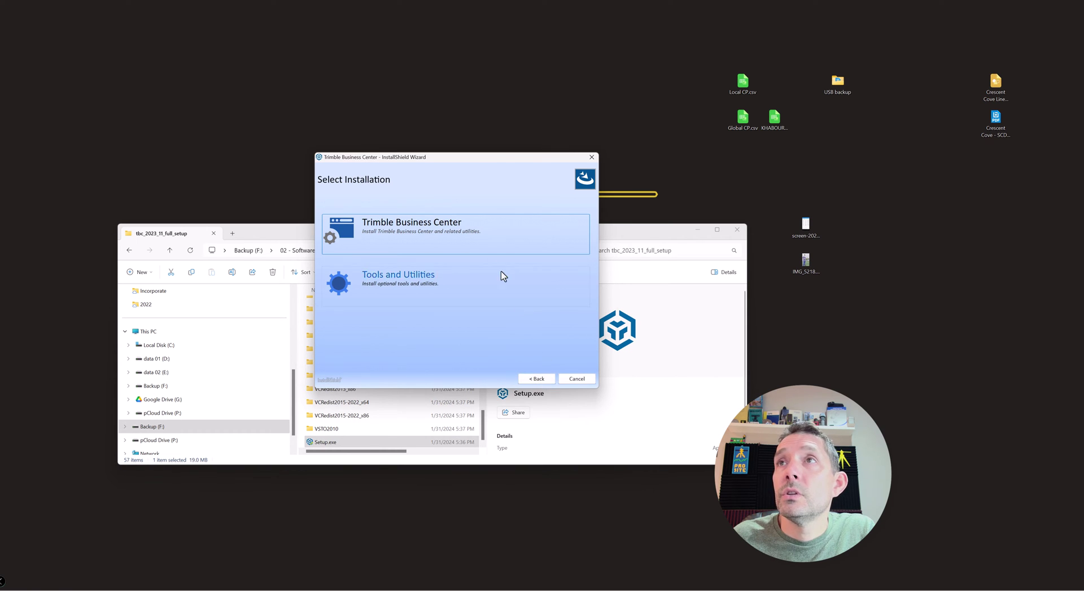
Step: Choose the Trimble Business Center installation and accept the default destination folder with the desktop shortcut
click(460, 224)
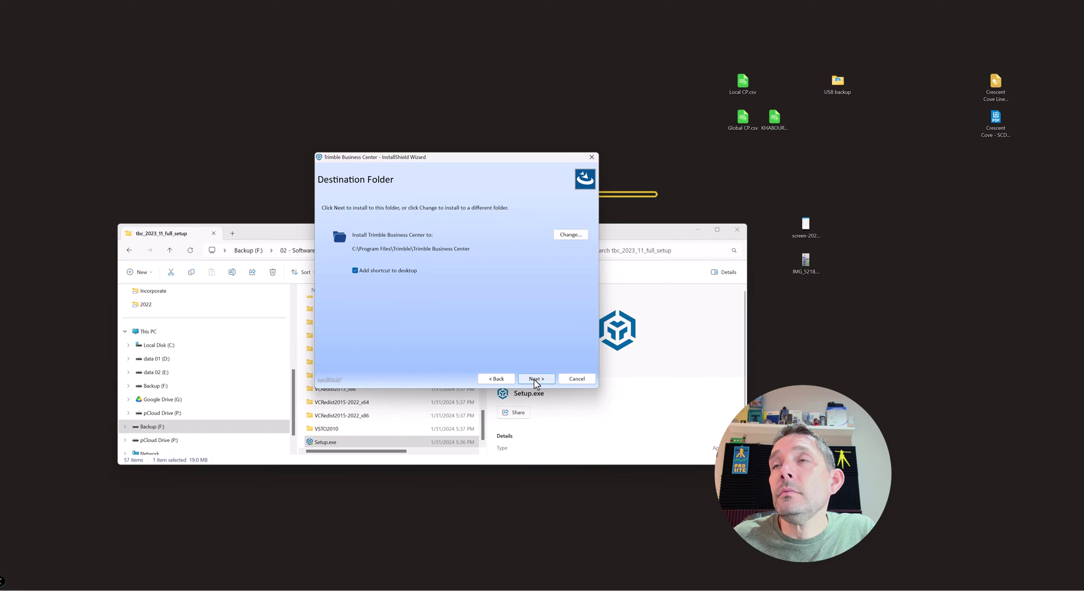
click(536, 378)
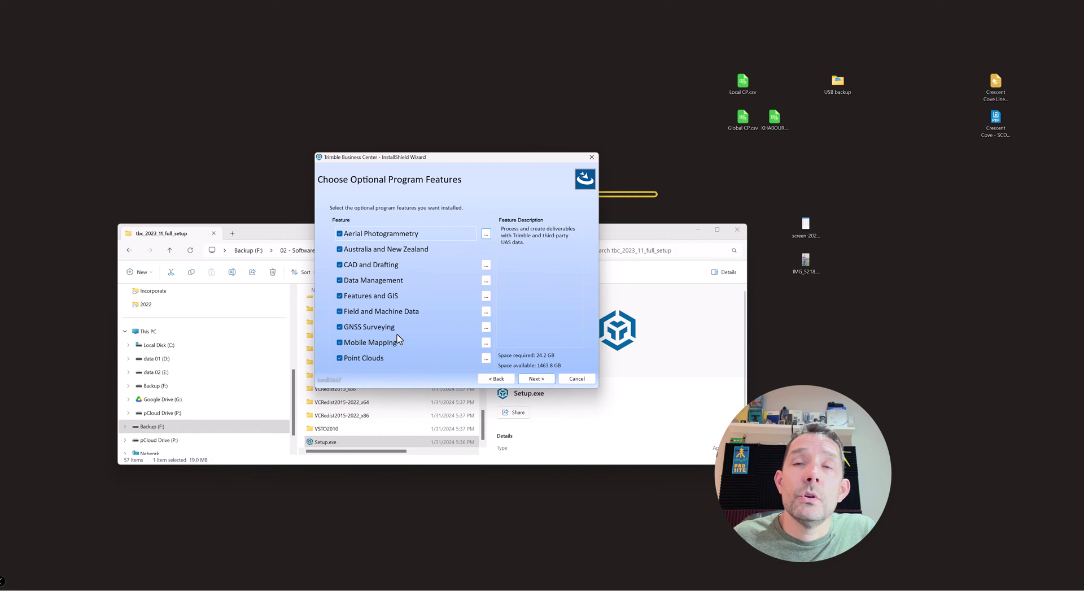
Step: Exclude Point Clouds, Mobile Mapping, Features and GIS, Australia and New Zealand, and Aerial Photogrammetry from the optional features, and start the installation
click(339, 358)
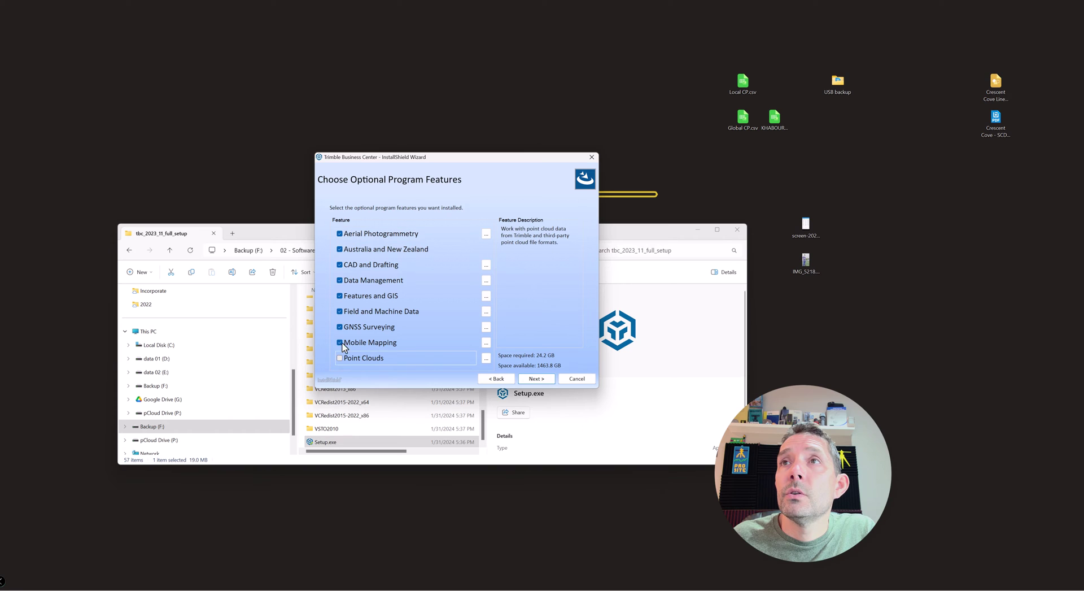
click(341, 343)
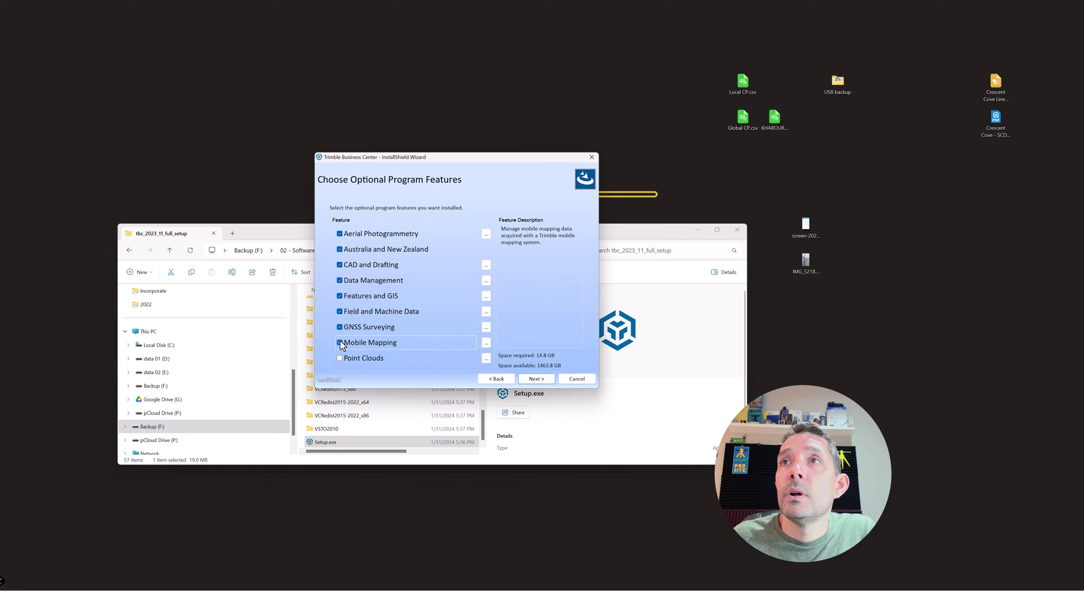
click(340, 296)
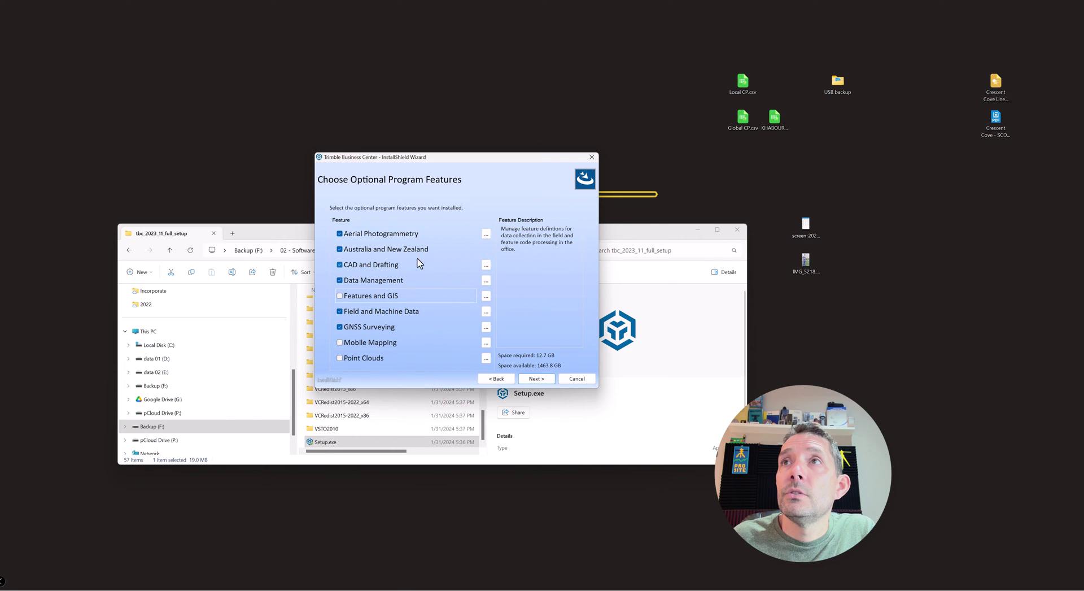
click(339, 249)
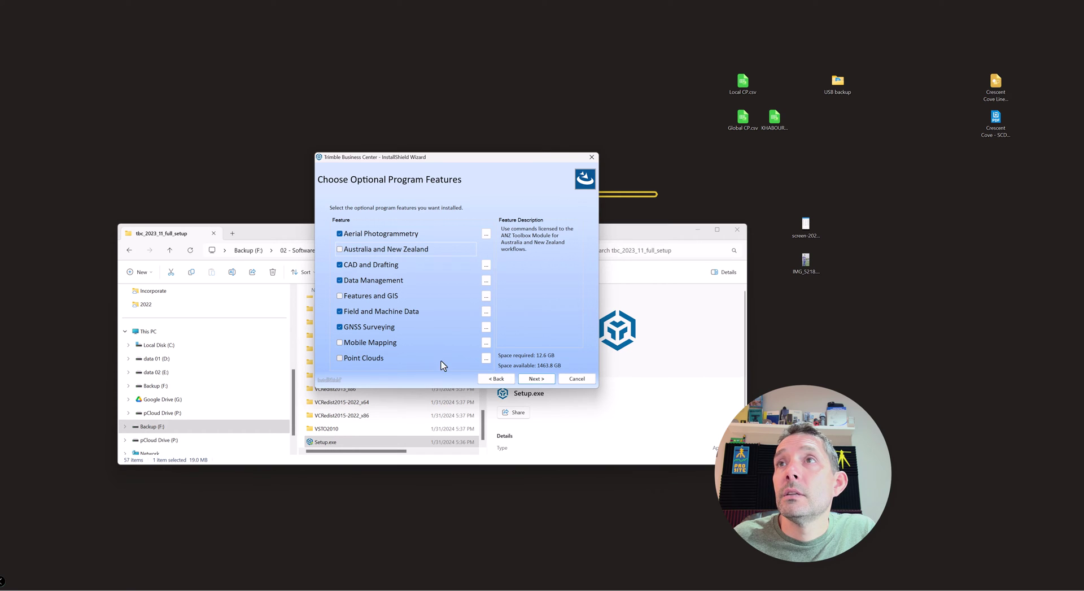
click(340, 234)
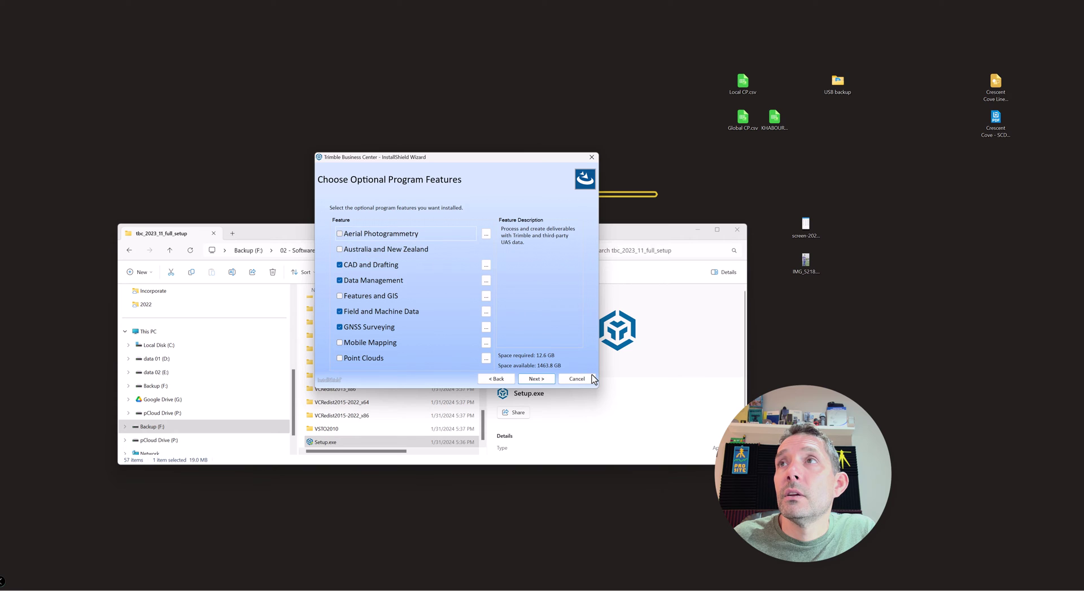
click(533, 380)
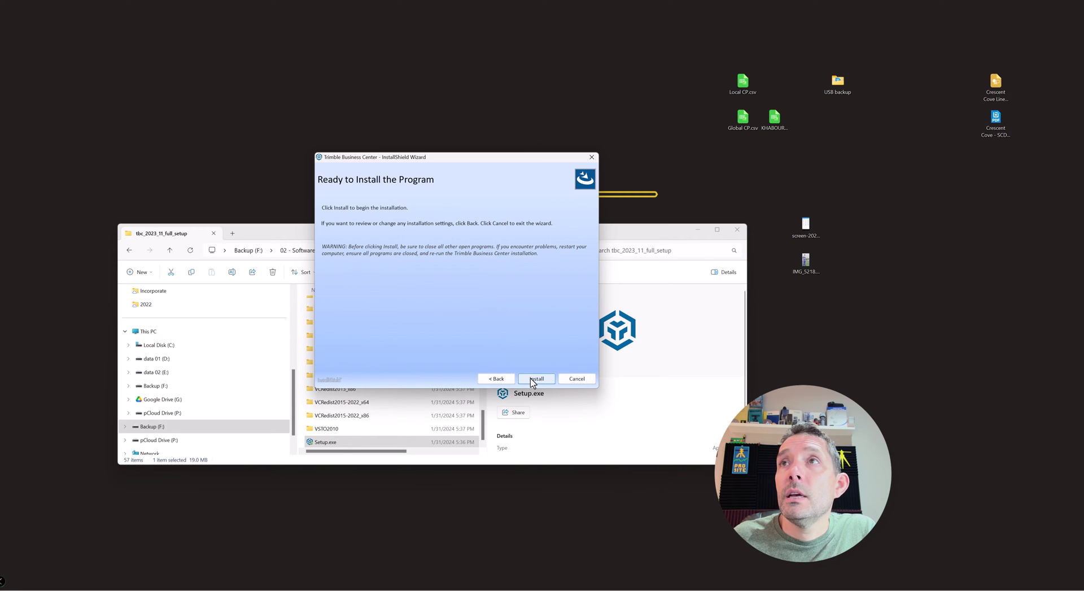
click(532, 380)
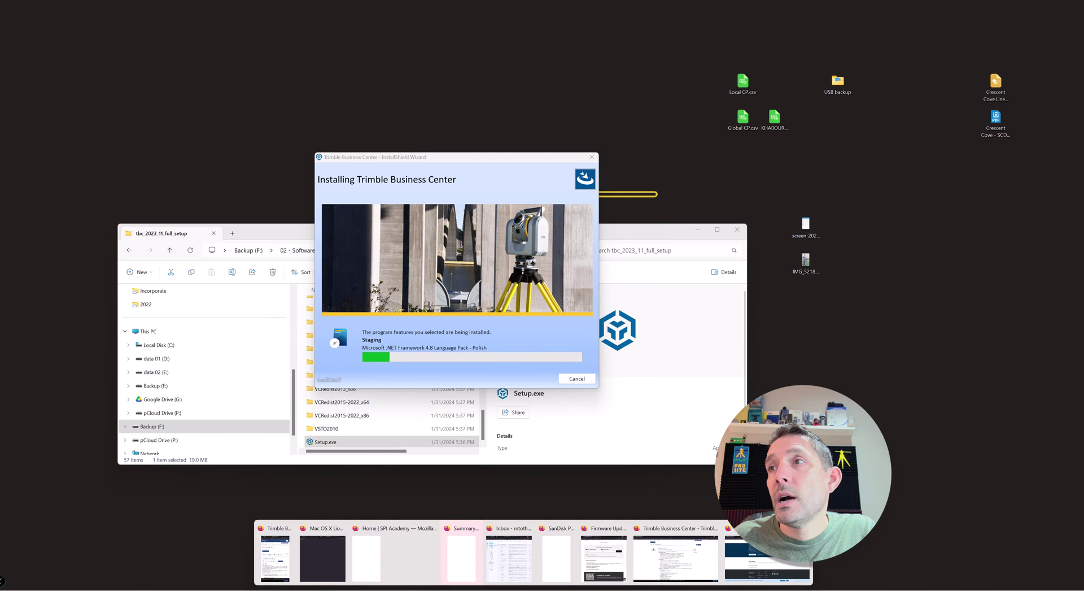
Step: Bring up the browser window with the TBC v2023.11 Patch Read Me and arrange it beside the installer
click(700, 551)
drag(659, 6, 800, 15)
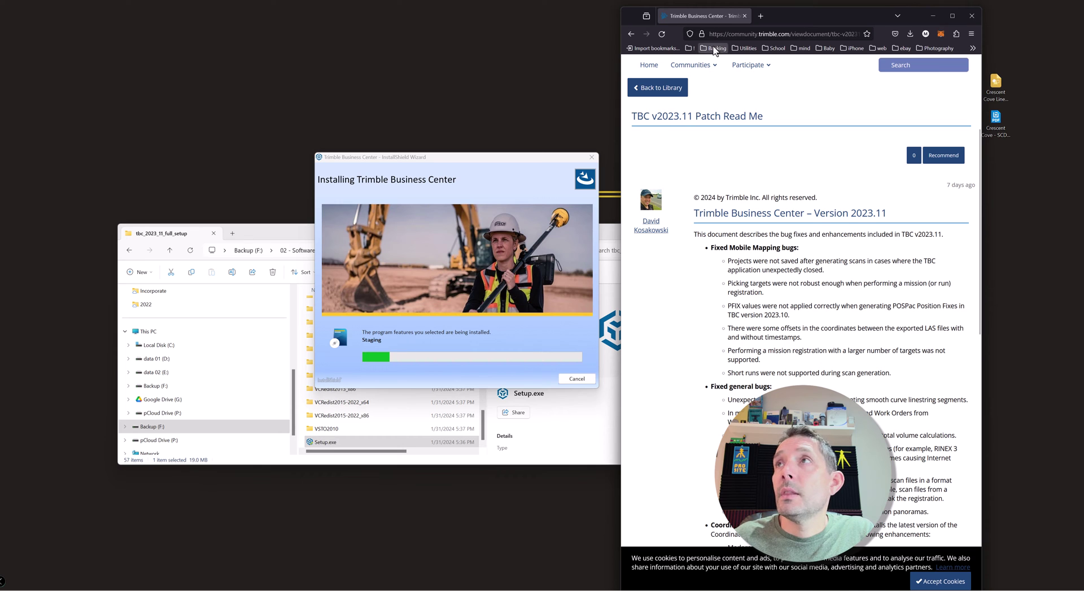
drag(778, 22, 175, 36)
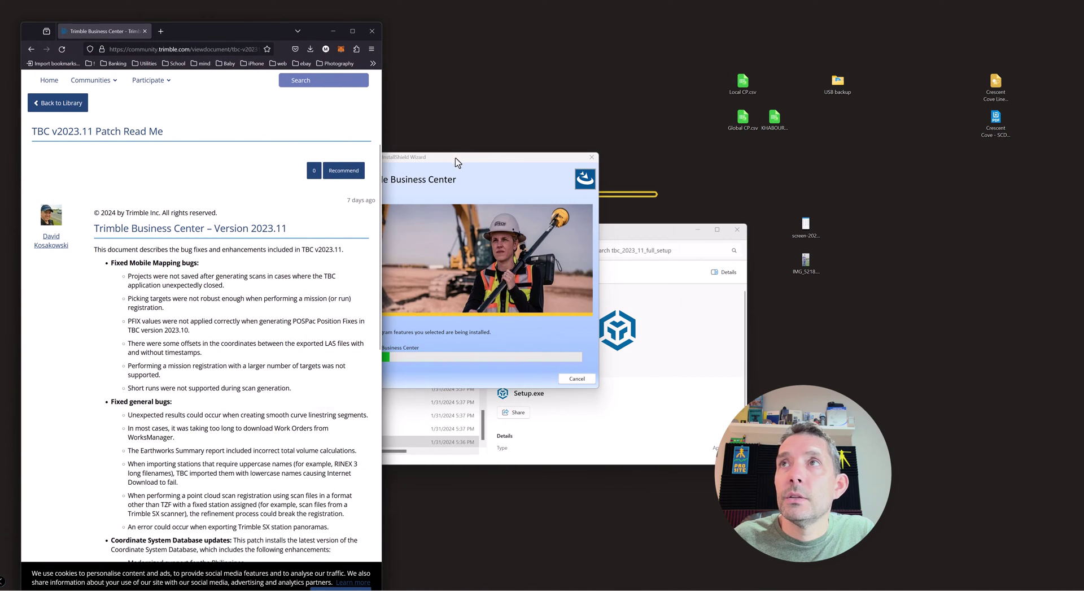
drag(457, 163, 620, 144)
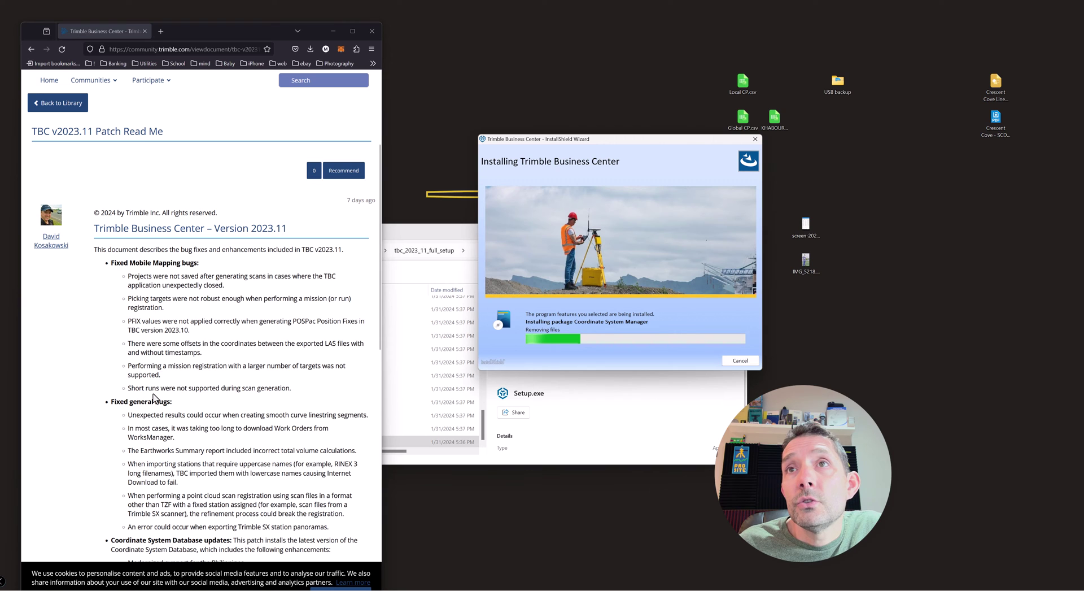
Step: Read the fixed Mobile Mapping and general bugs in the Patch Read Me, highlighting the smooth curve linestring item
scroll(254, 384, down, 3)
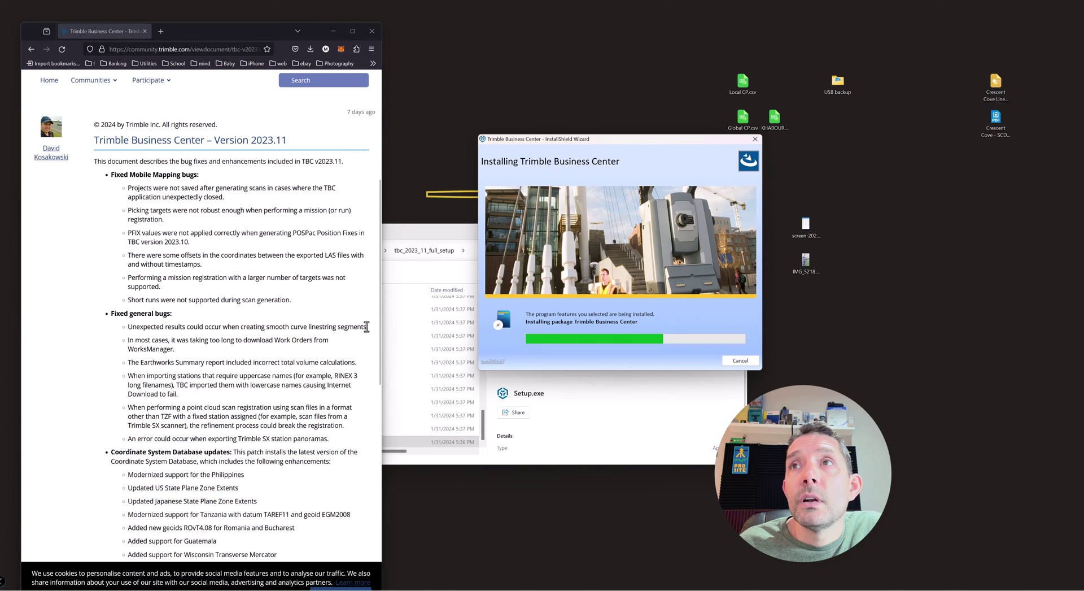
drag(368, 328, 123, 334)
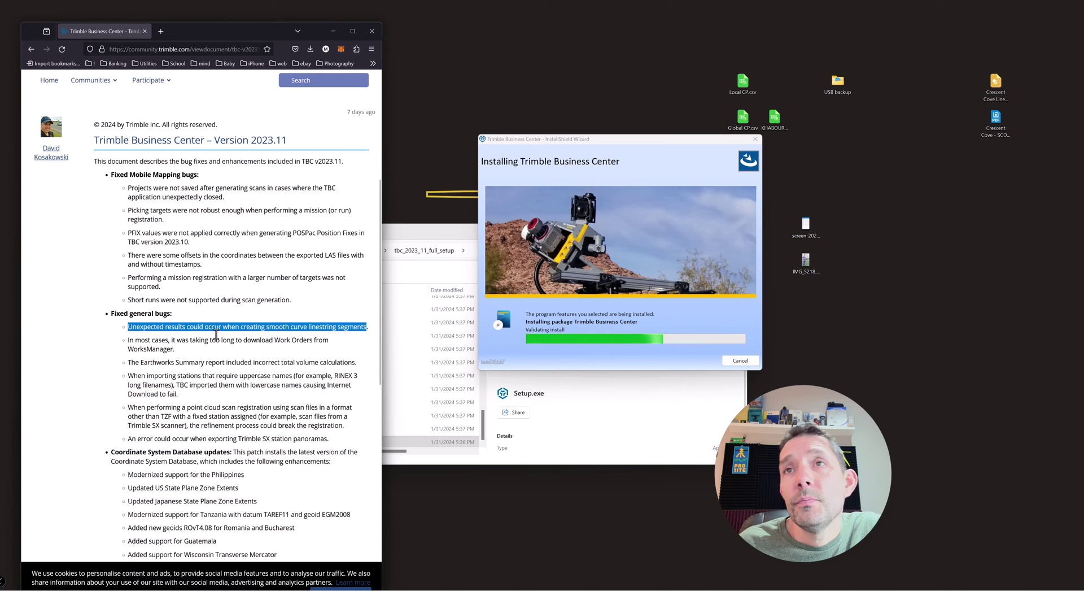
scroll(212, 340, down, 2)
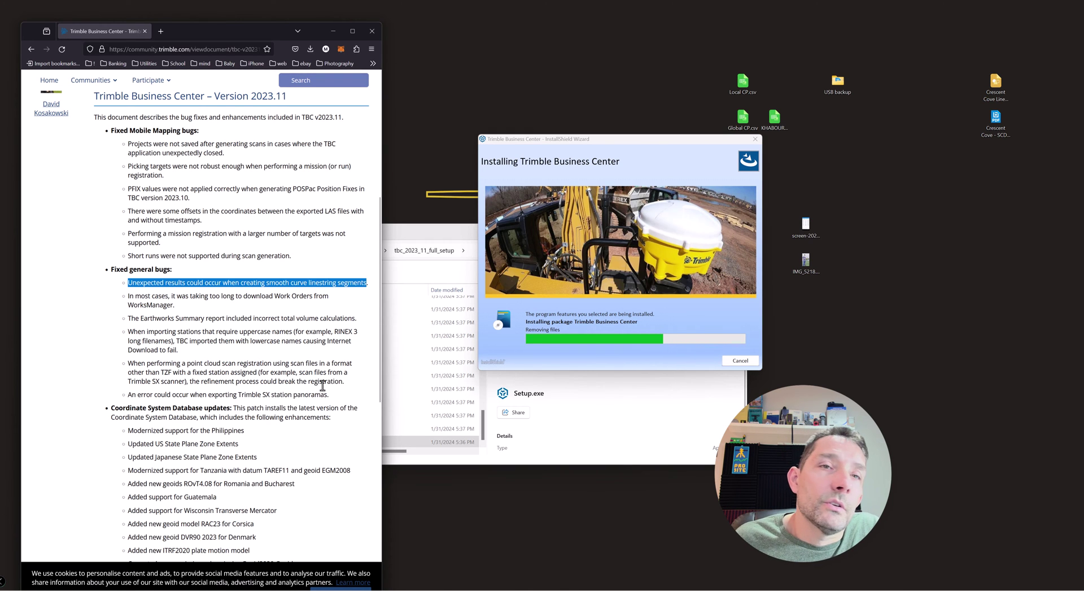
Step: Review the Coordinate System Database updates in the Patch Read Me, including the notes on the AUSGeoid2020 geoid
scroll(319, 381, down, 3)
scroll(314, 365, down, 1)
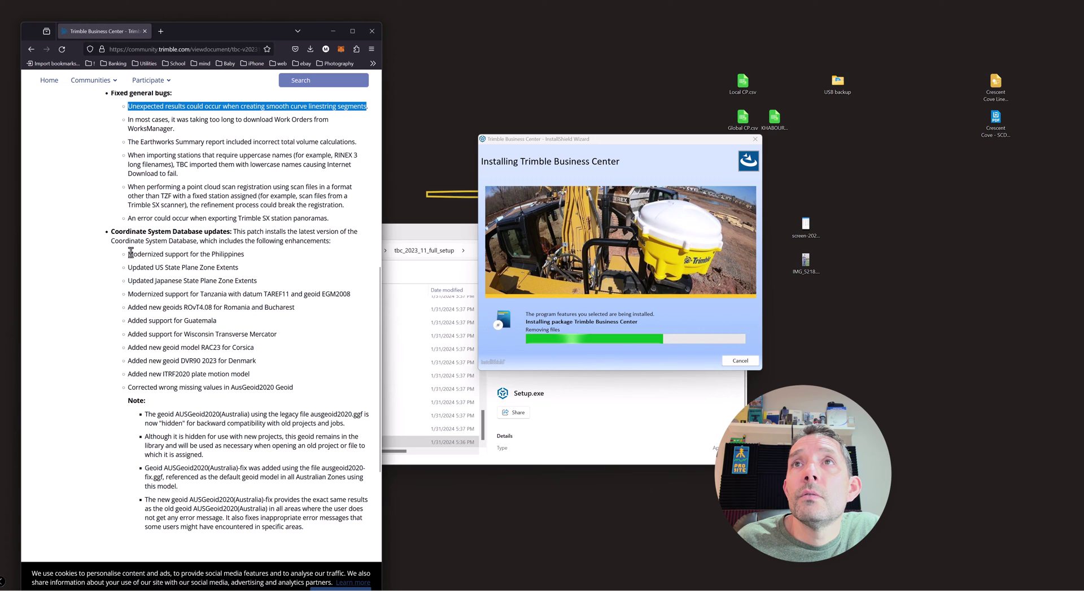
drag(207, 253, 244, 254)
drag(154, 267, 236, 268)
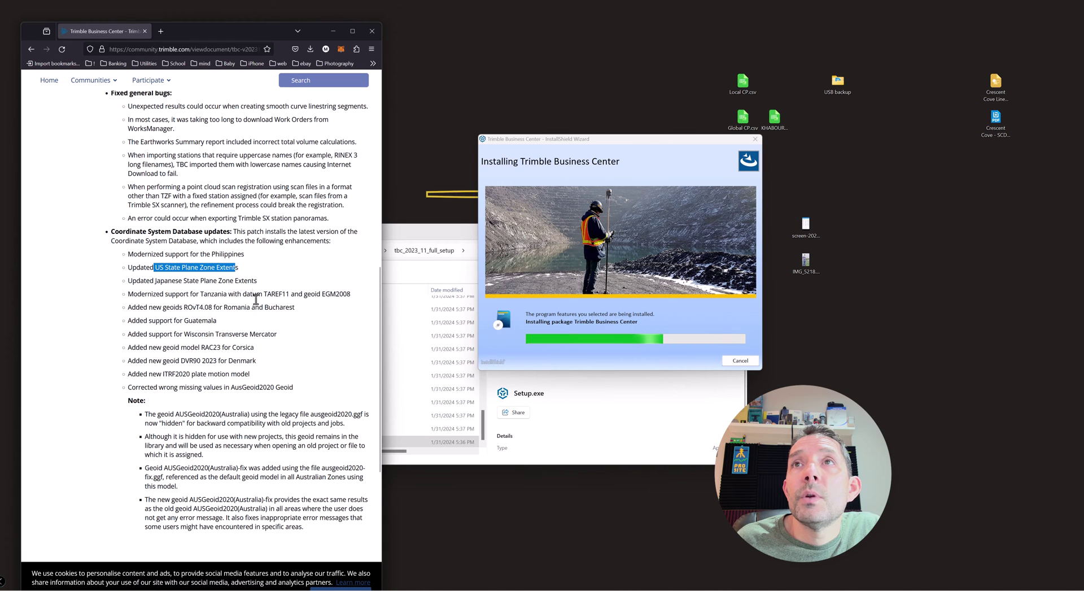
drag(161, 281, 233, 295)
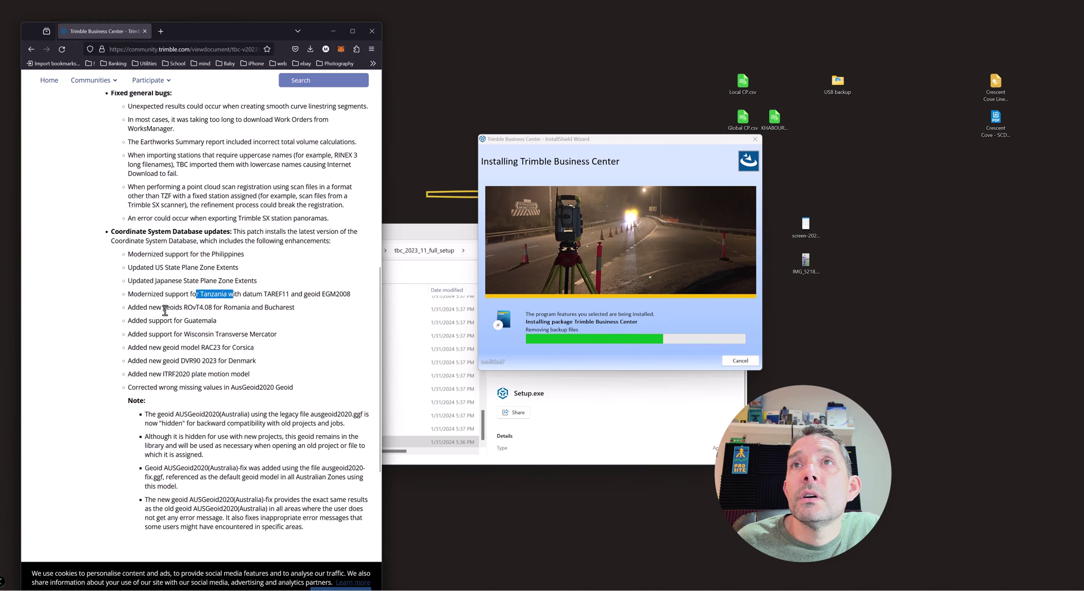
drag(162, 306, 199, 307)
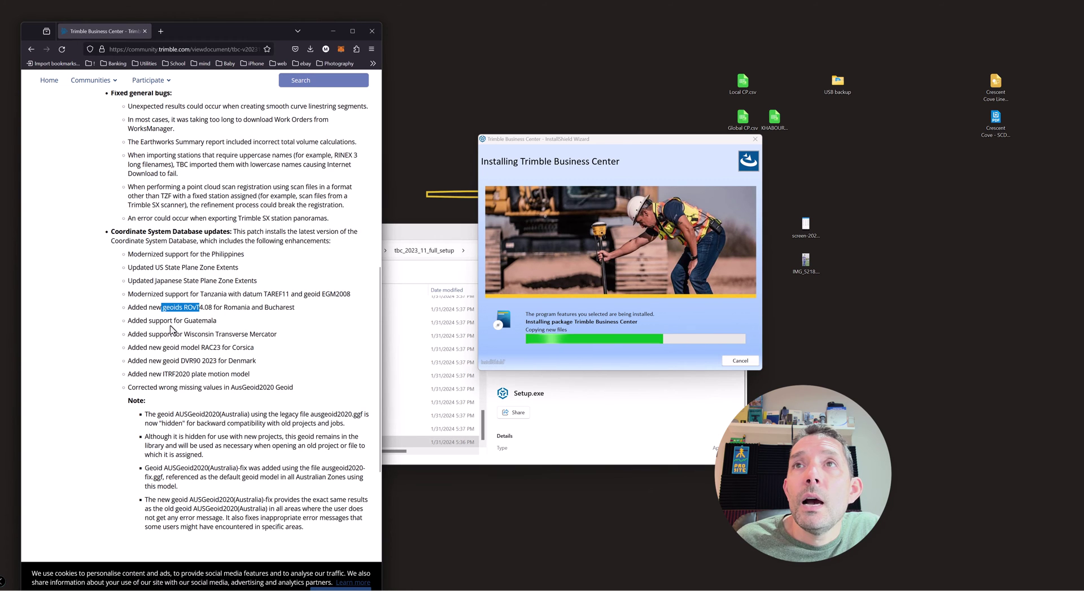
drag(189, 320, 286, 348)
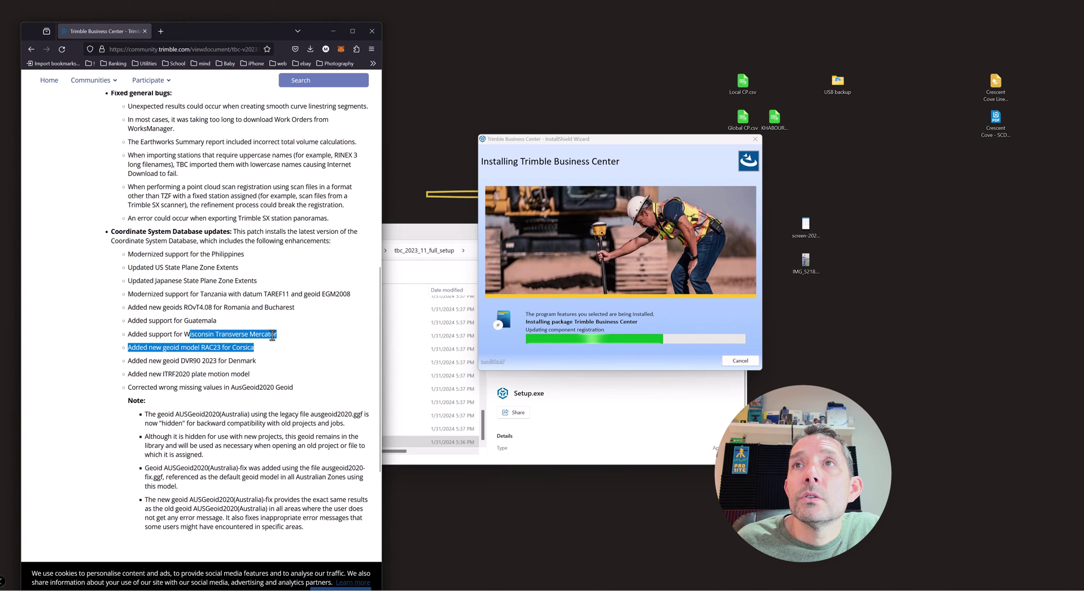
click(278, 371)
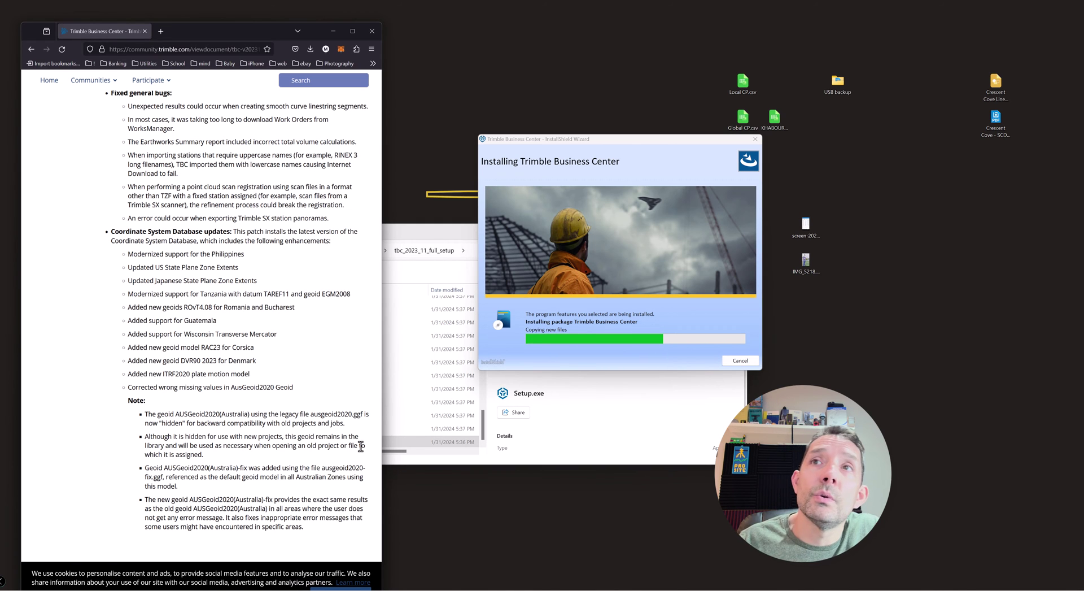
scroll(236, 329, down, 3)
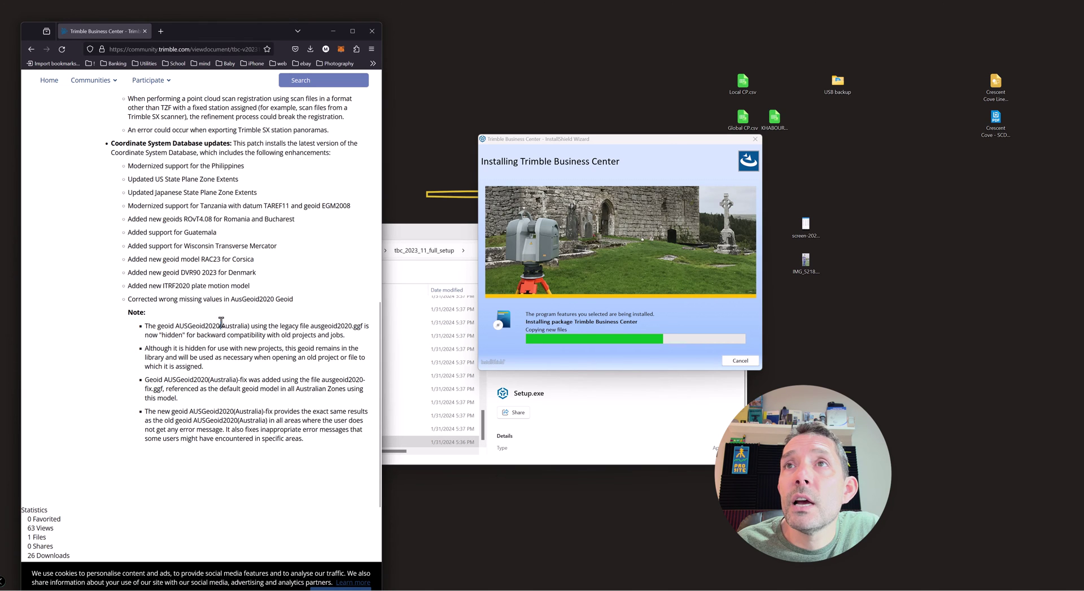
drag(145, 326, 220, 326)
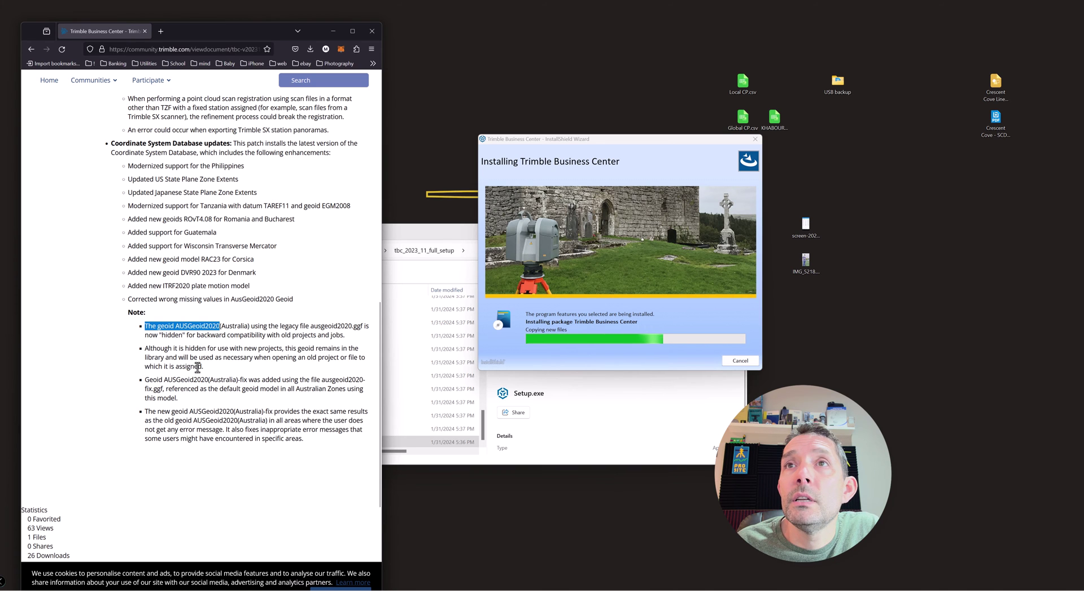
scroll(198, 368, down, 4)
Step: Go back to the Trimble Business Center community library, widen the browser window and look through the library entries
scroll(203, 372, up, 15)
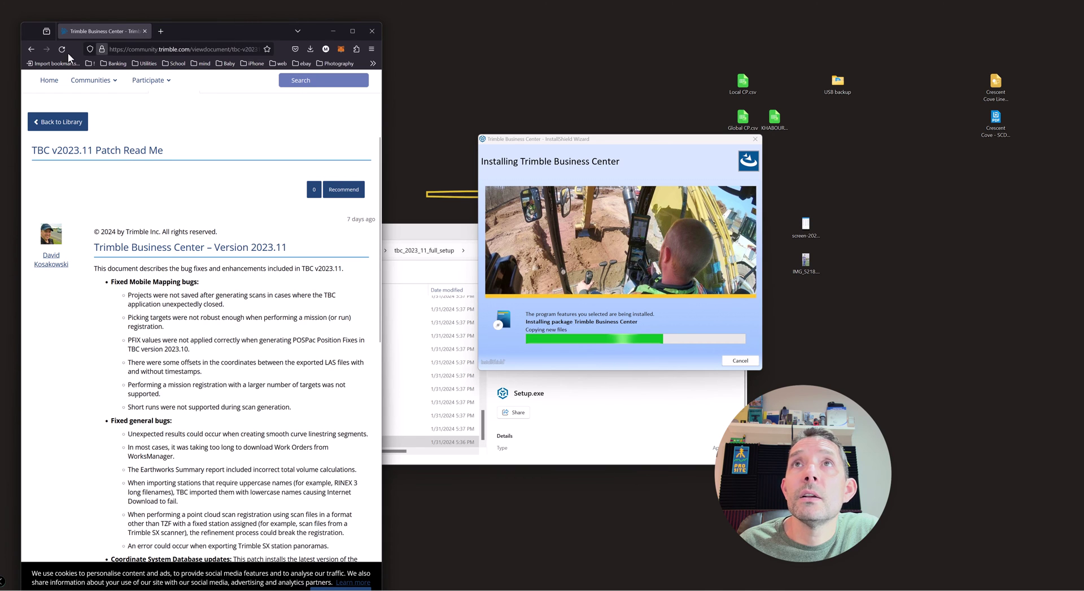
click(56, 122)
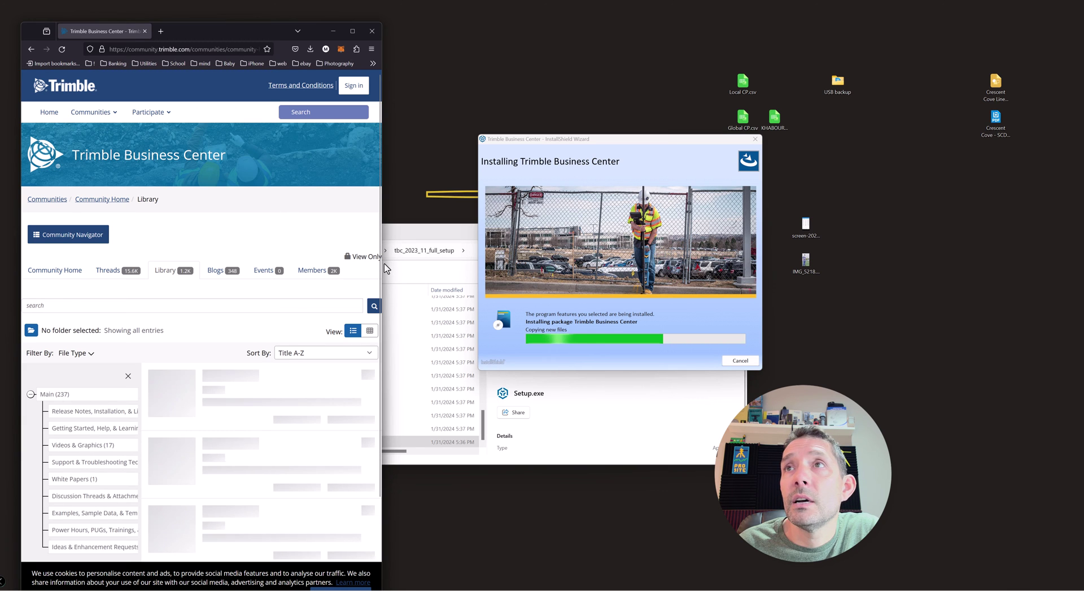
drag(383, 263, 774, 259)
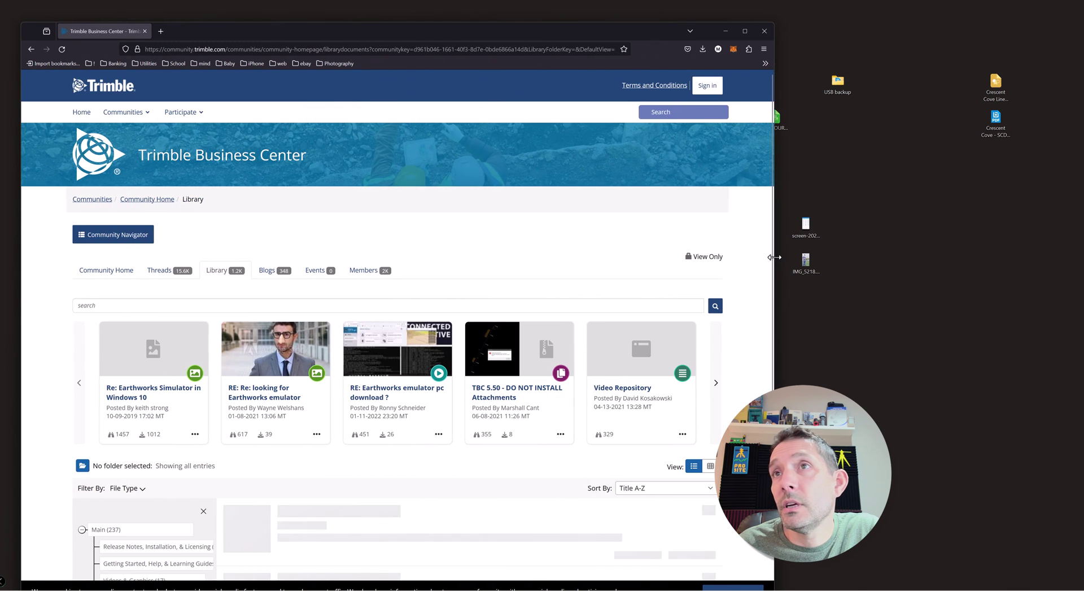
scroll(384, 287, down, 4)
scroll(371, 279, up, 4)
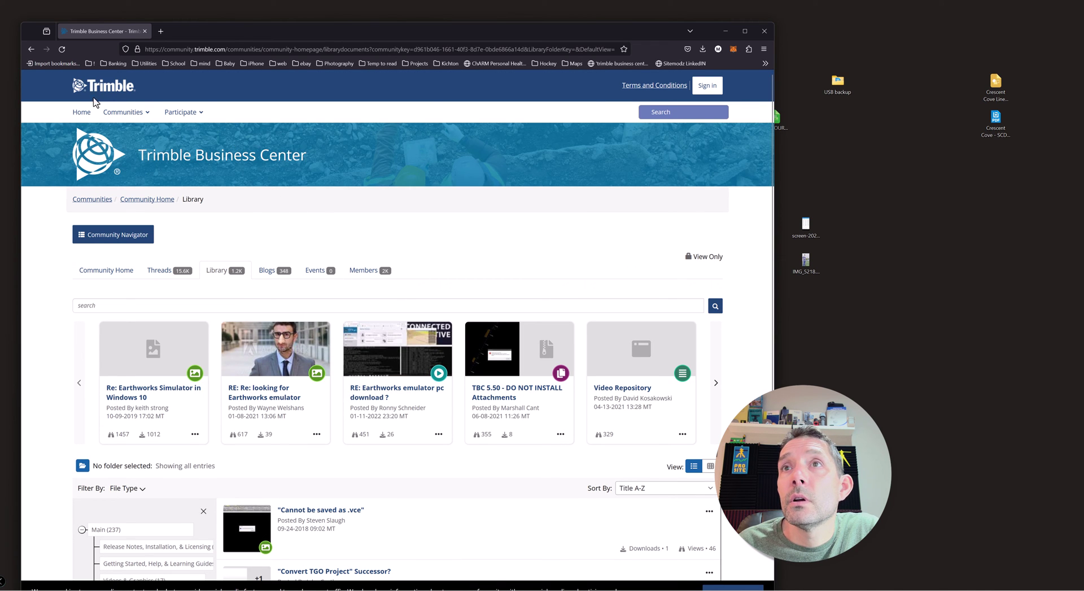
scroll(254, 235, down, 2)
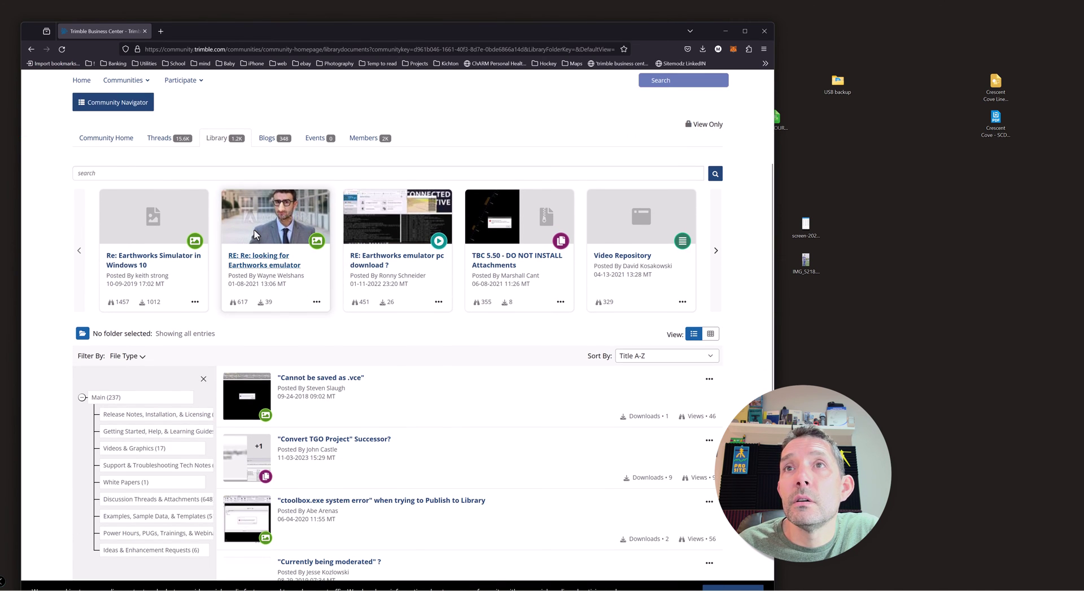
Step: Return to the community home page and expand the Release Notes, Support Notes, Downloads and Related Links sections
click(32, 49)
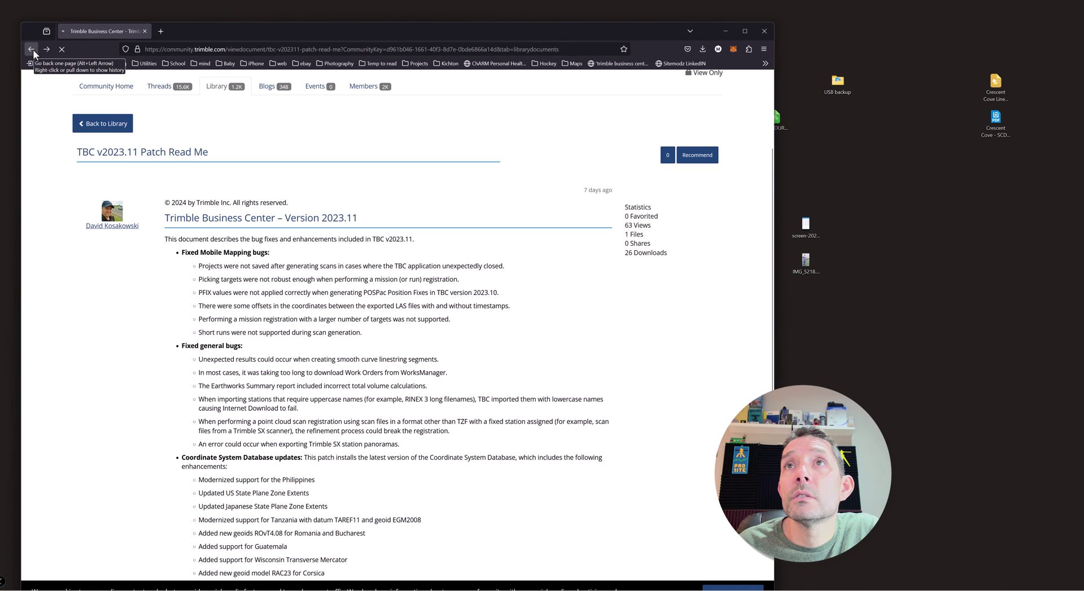
click(32, 50)
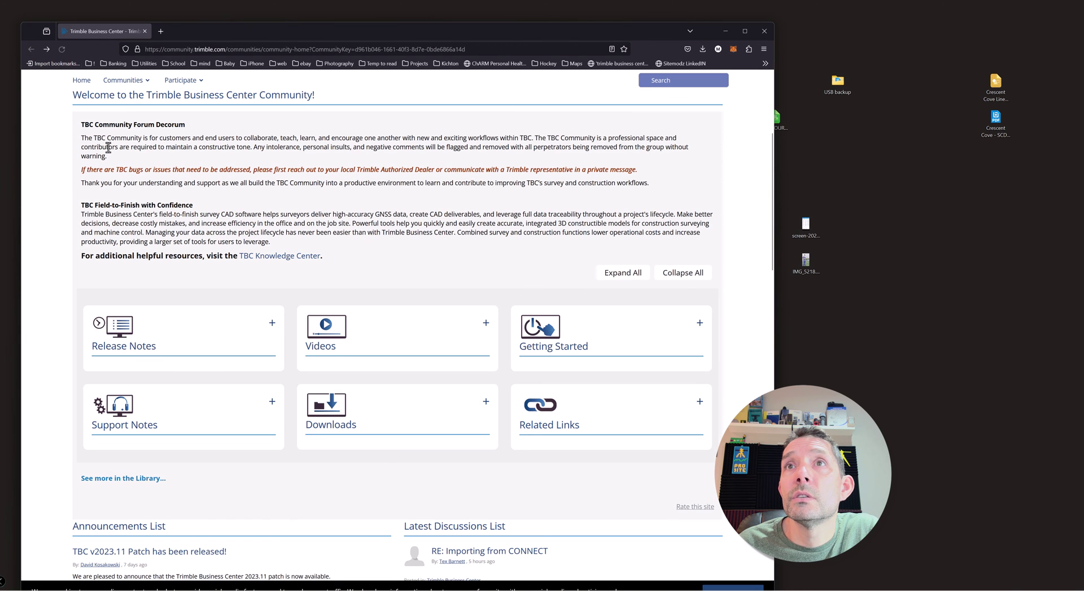
click(263, 324)
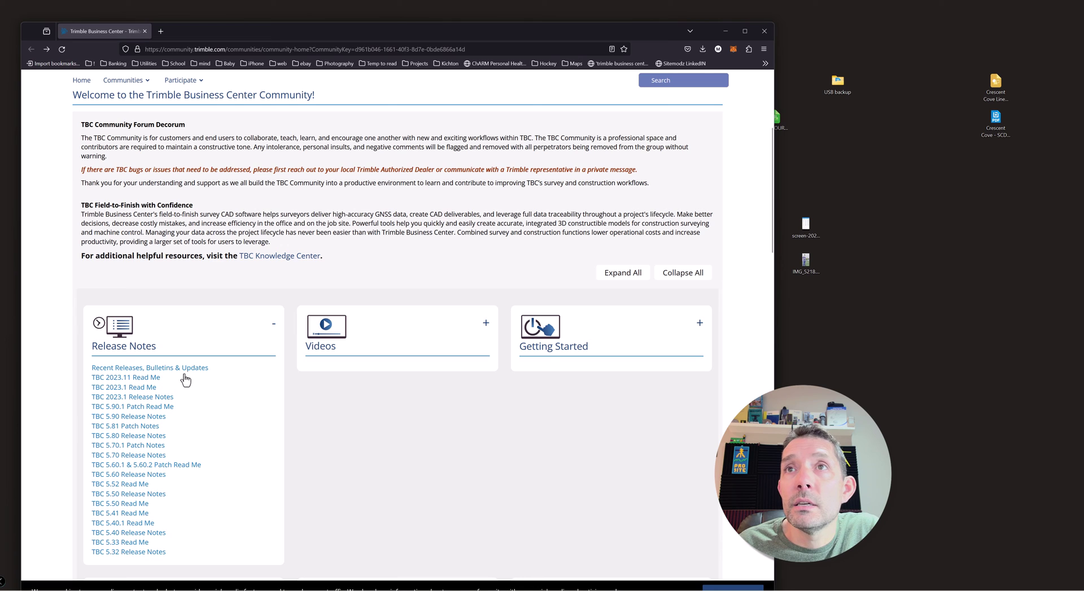
scroll(215, 364, down, 3)
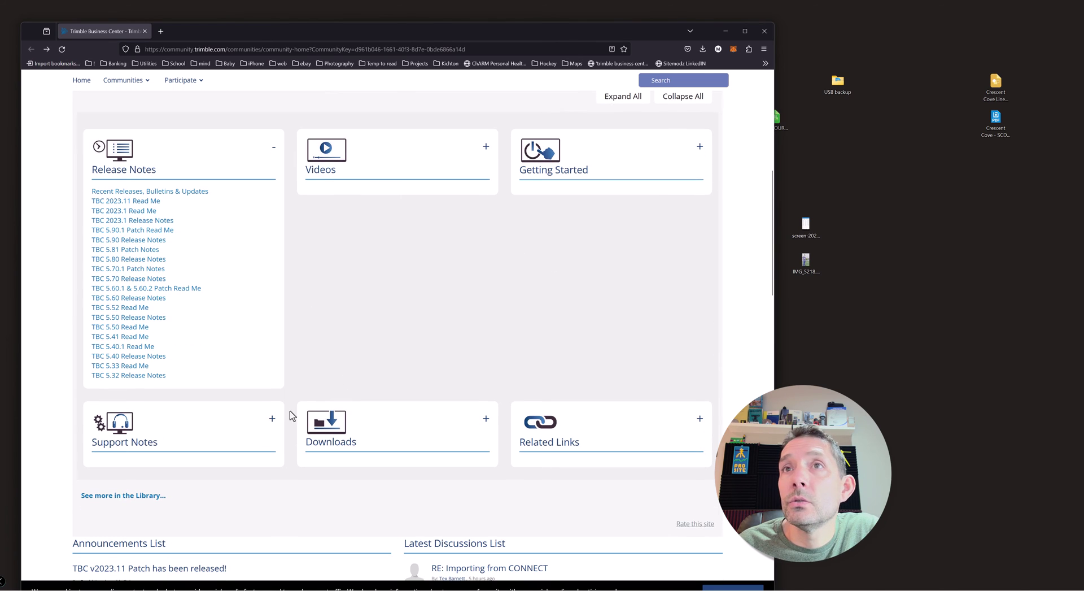
click(271, 420)
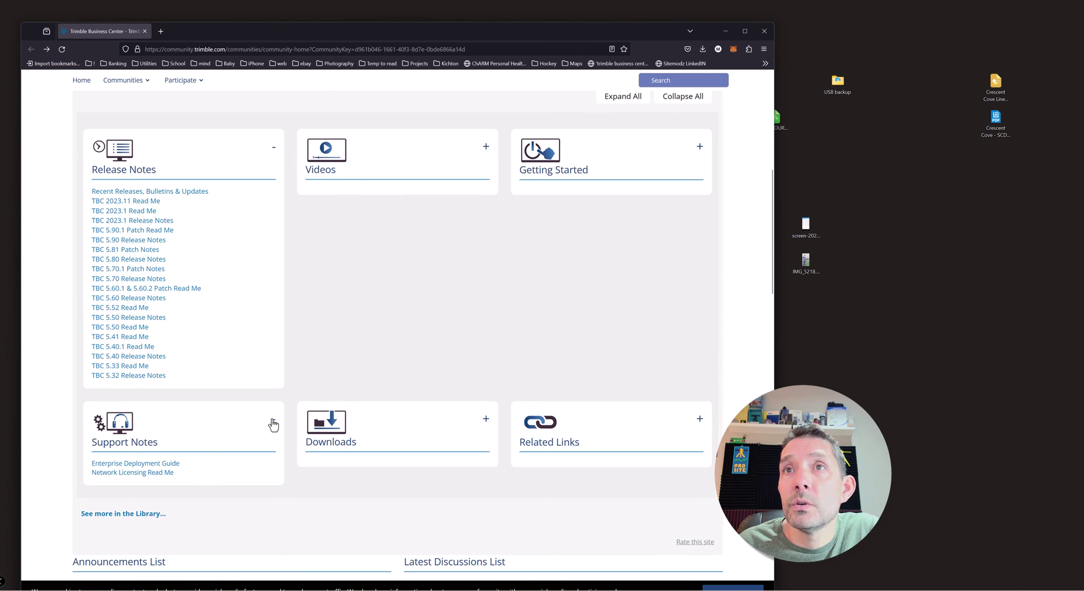
click(486, 421)
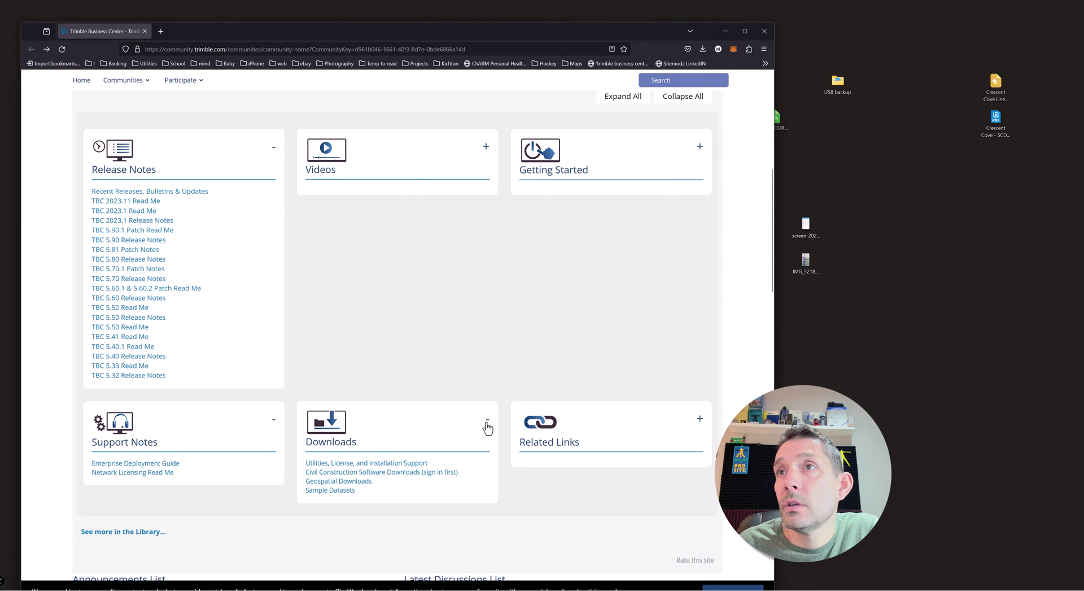
click(699, 419)
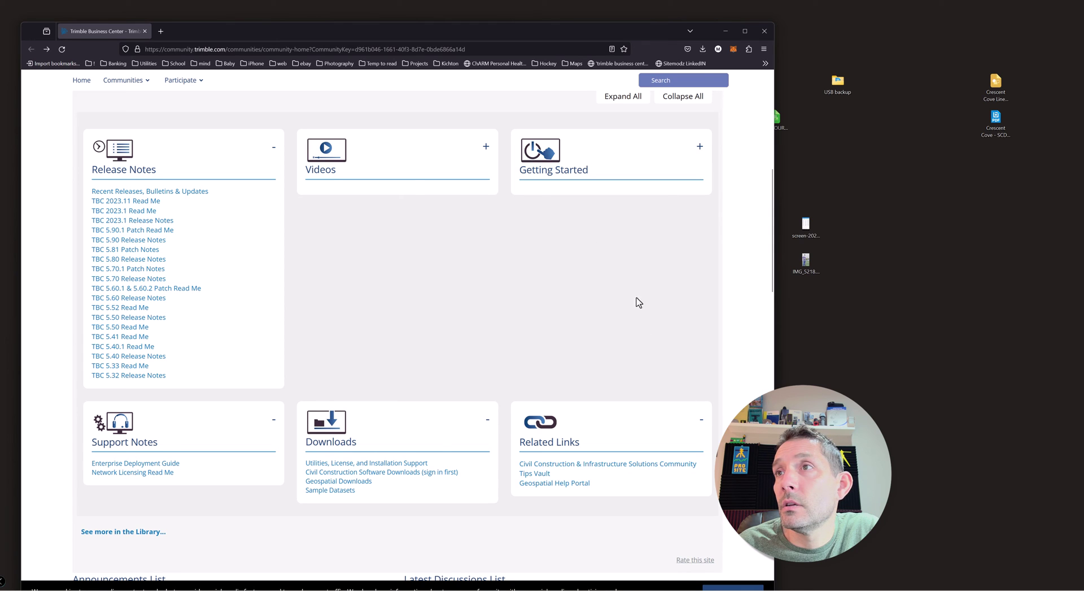
Step: Expand the Videos and Getting Started sections of the community home page, and close the browser
click(486, 146)
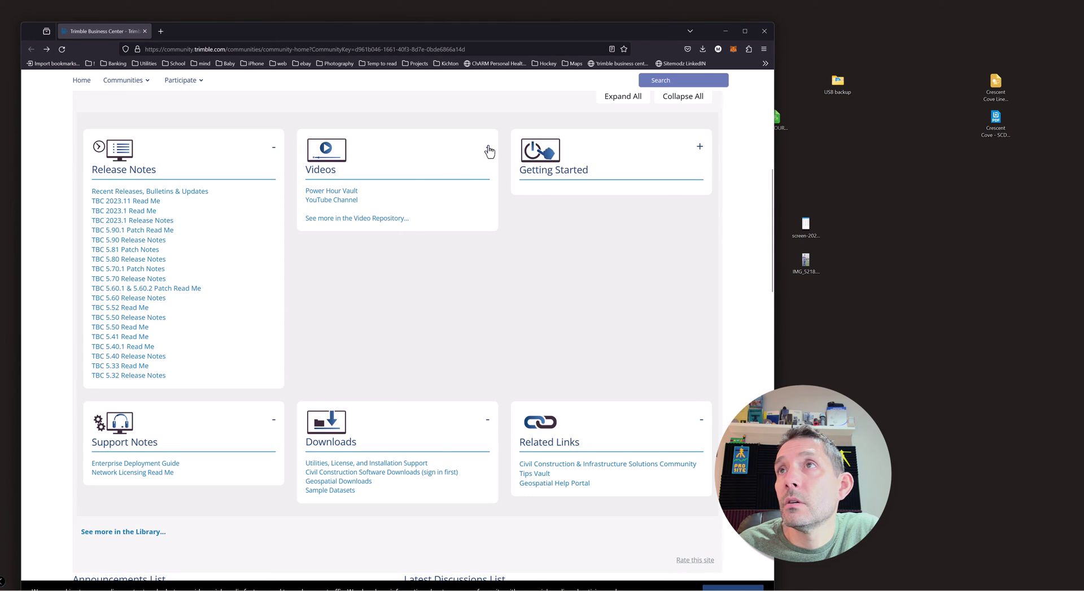
click(700, 148)
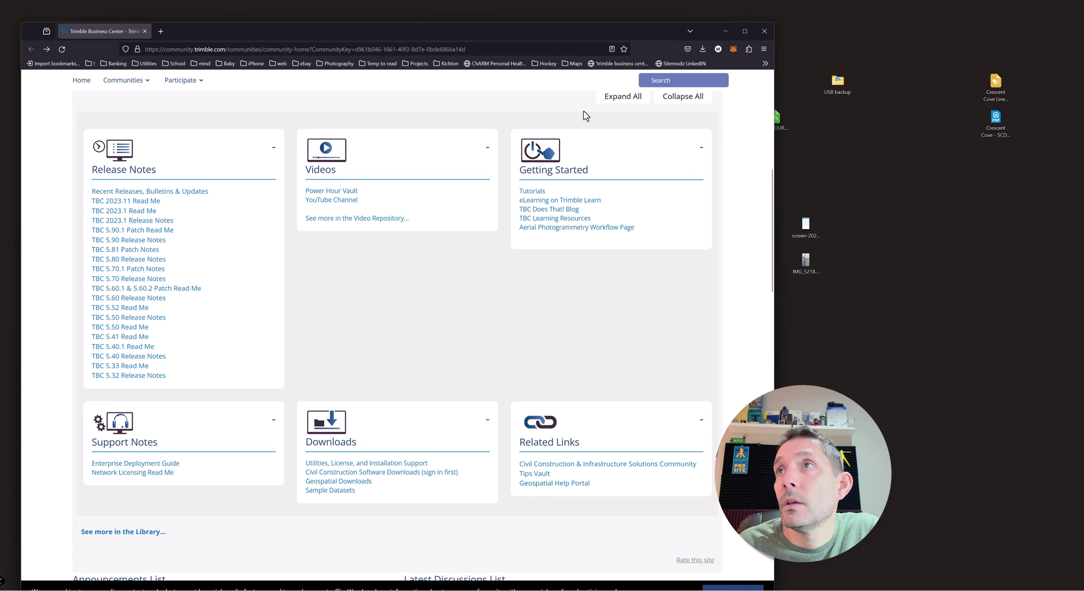
click(765, 31)
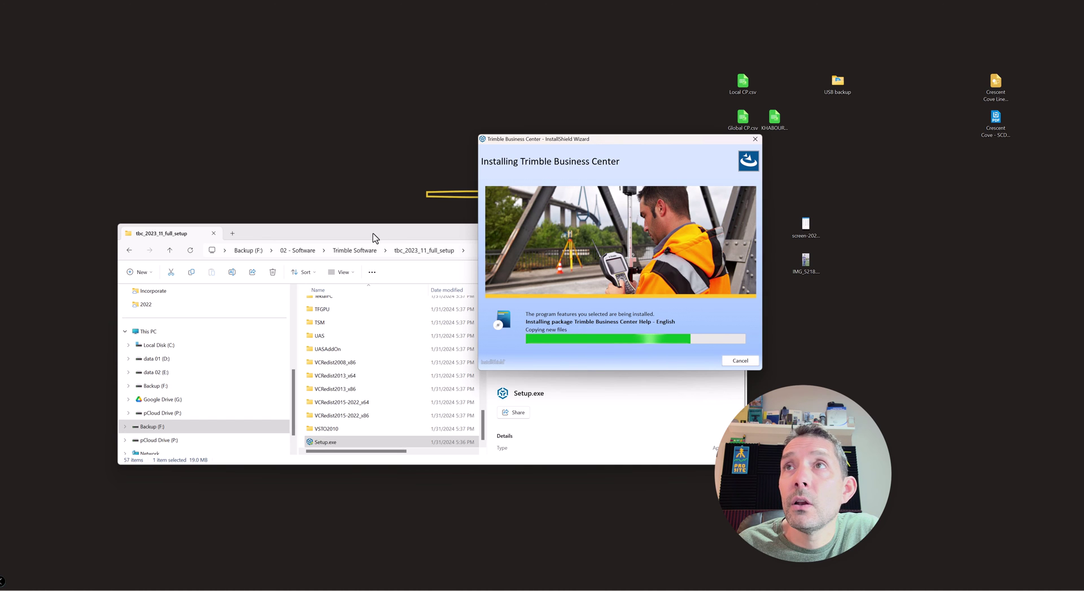
Step: Minimize the setup folder window and finish the installation wizard with the option to launch Trimble Business Center enabled
drag(375, 235, 314, 244)
key(super+Down)
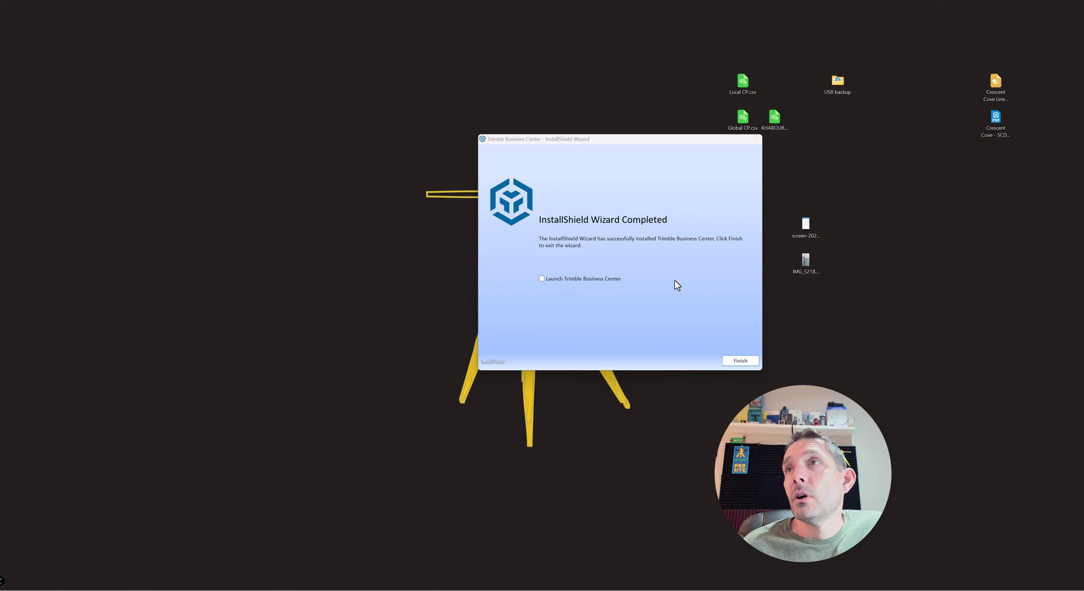
click(542, 279)
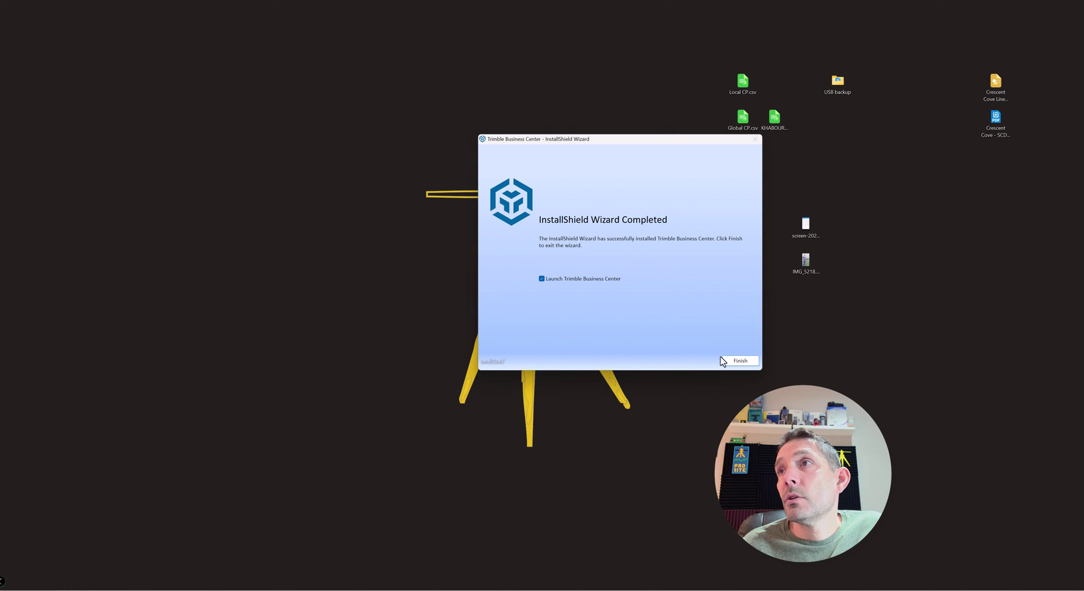
click(740, 360)
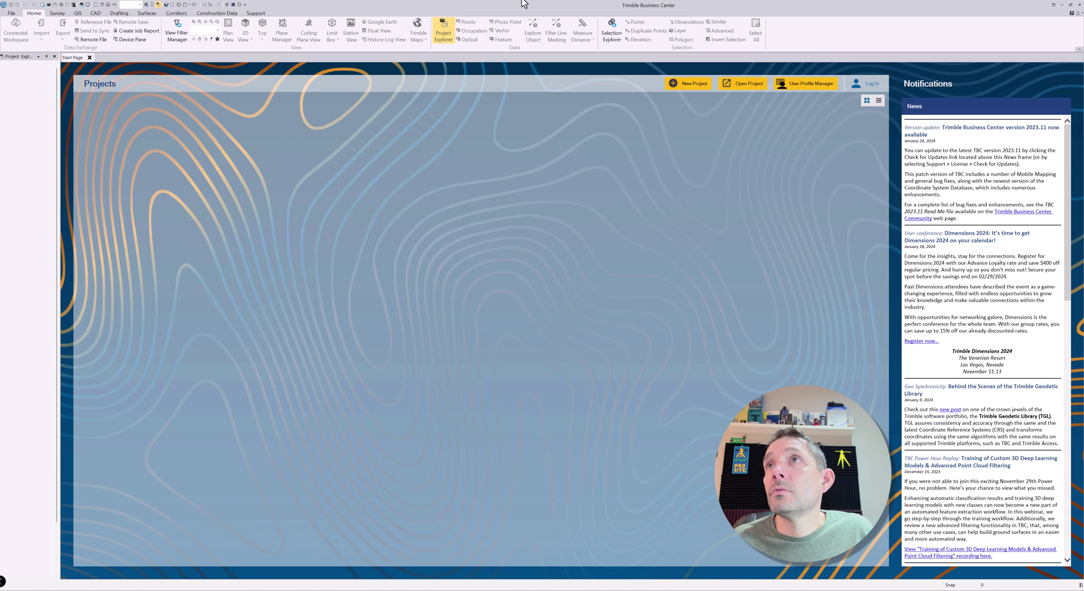
Step: Check the installed version in the About Trimble Business Center information and close it
click(260, 16)
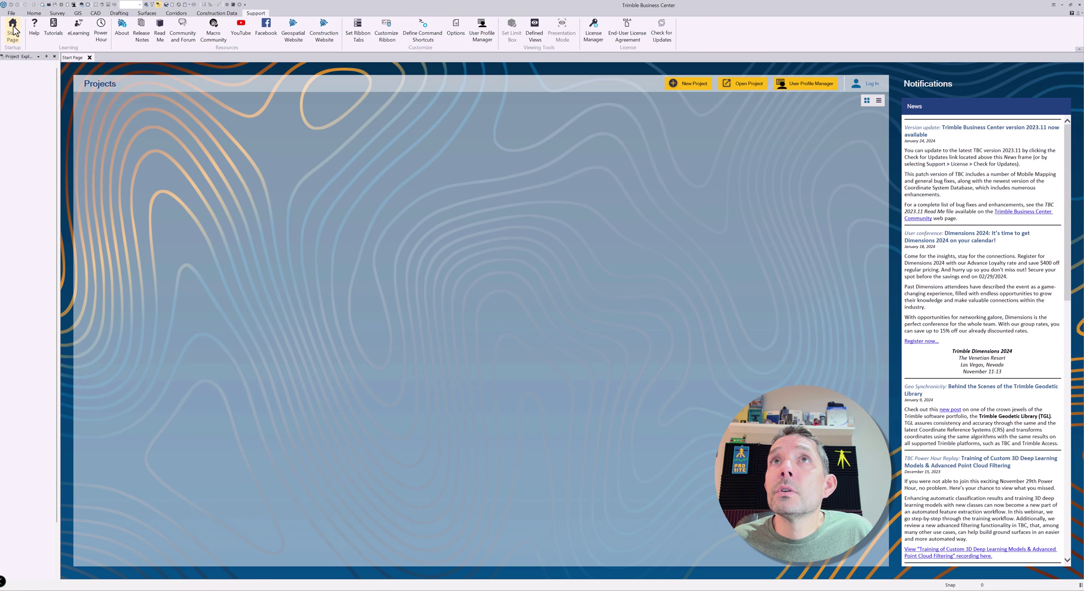
click(122, 28)
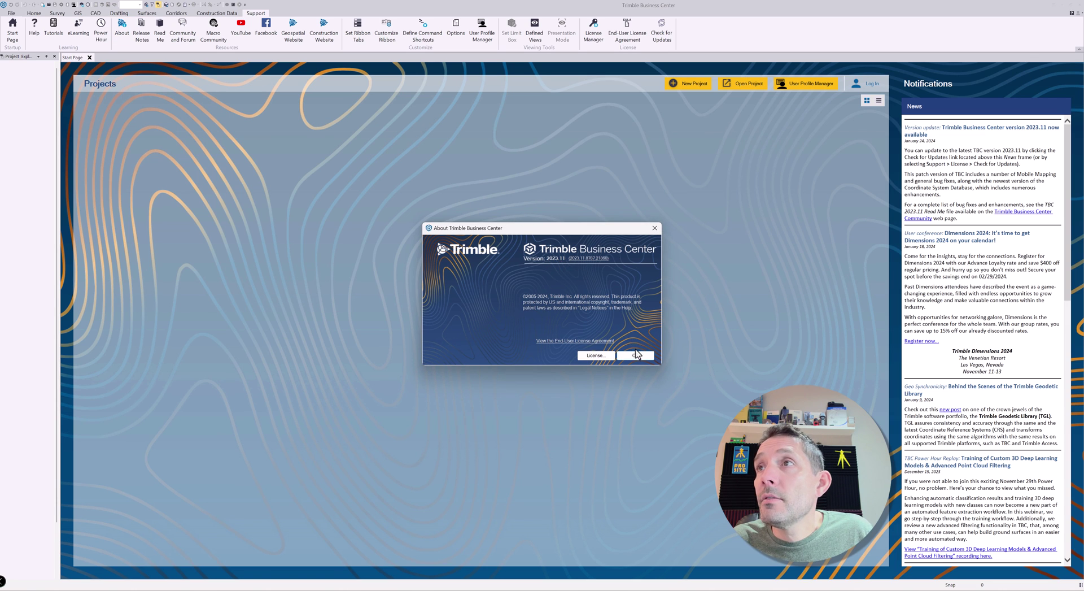
click(636, 356)
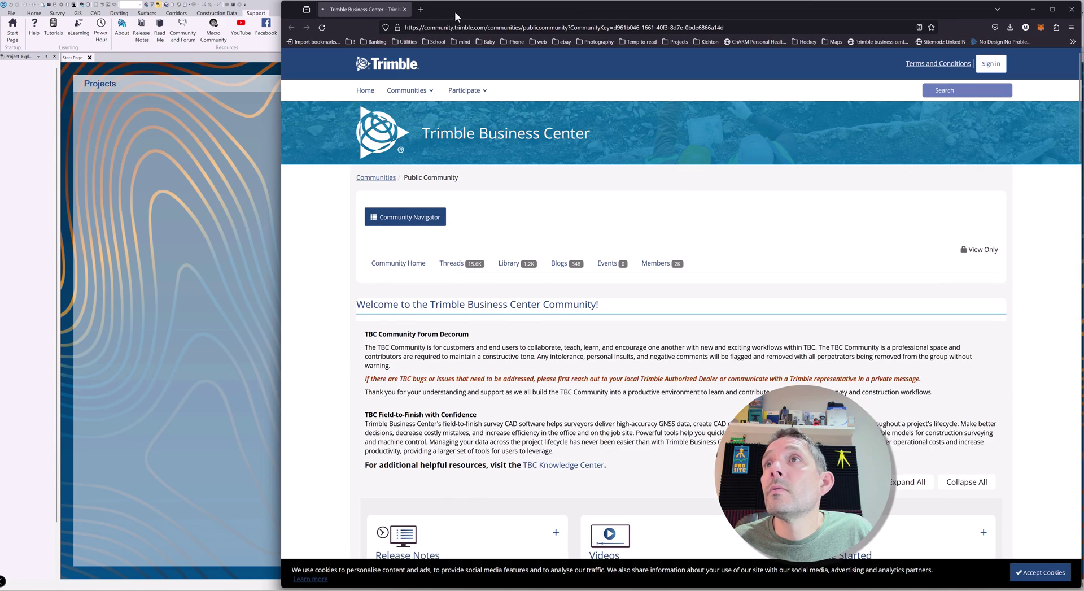
Step: Maximize the public community page, look through its resource sections, expand Release Notes, and close the browser
double_click(455, 12)
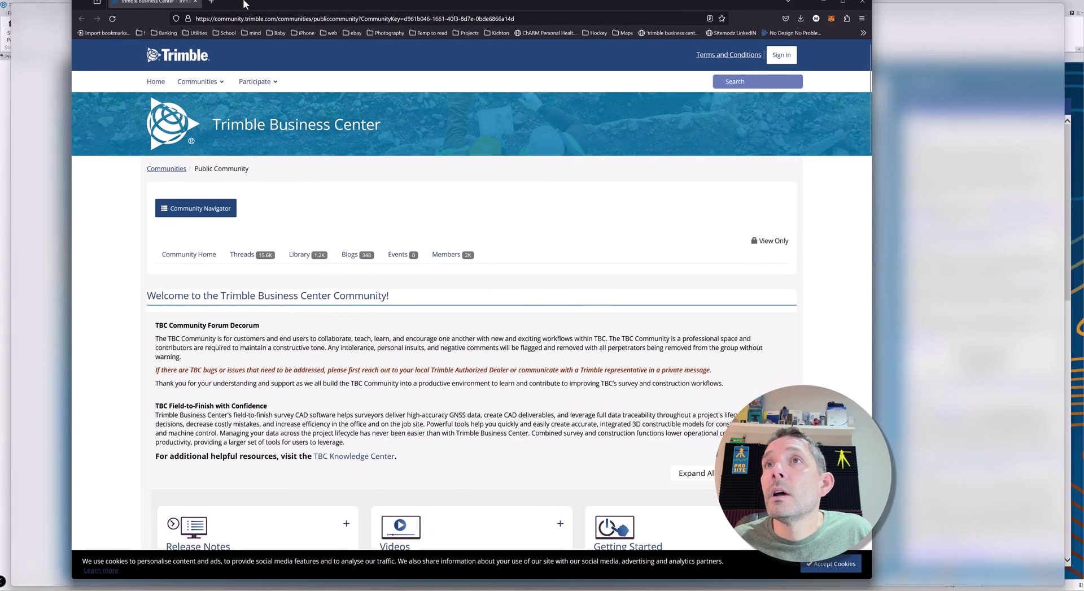
scroll(381, 209, down, 4)
scroll(381, 203, down, 3)
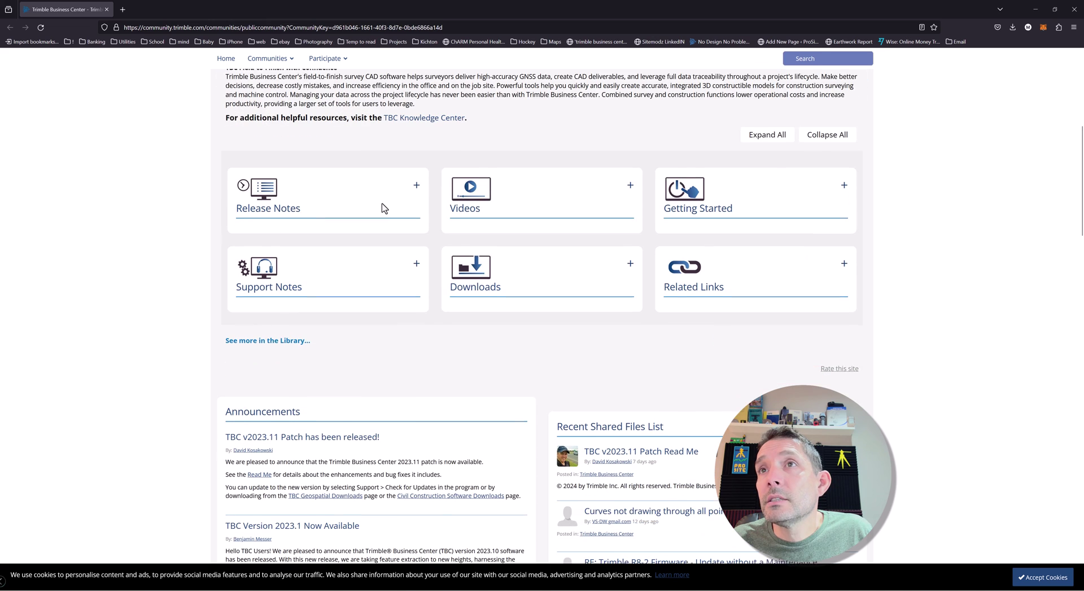
scroll(382, 209, up, 5)
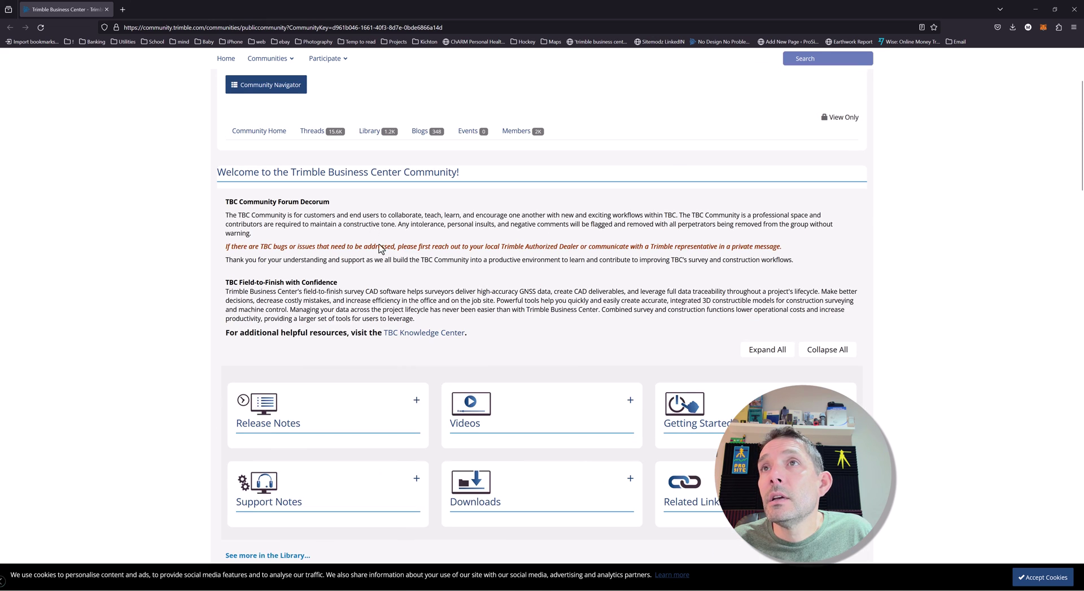
click(418, 402)
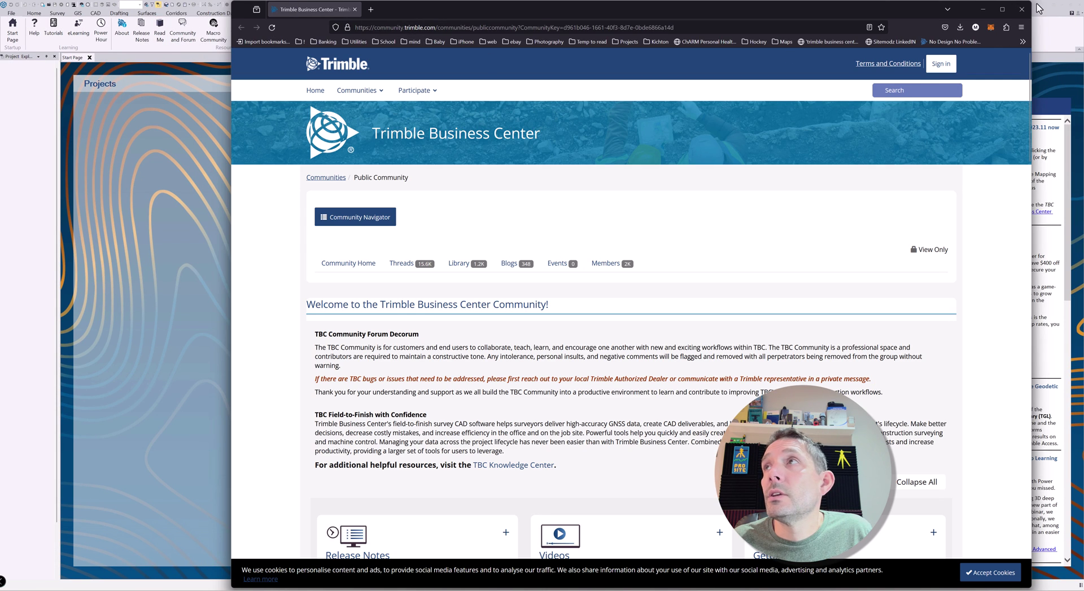
click(1020, 11)
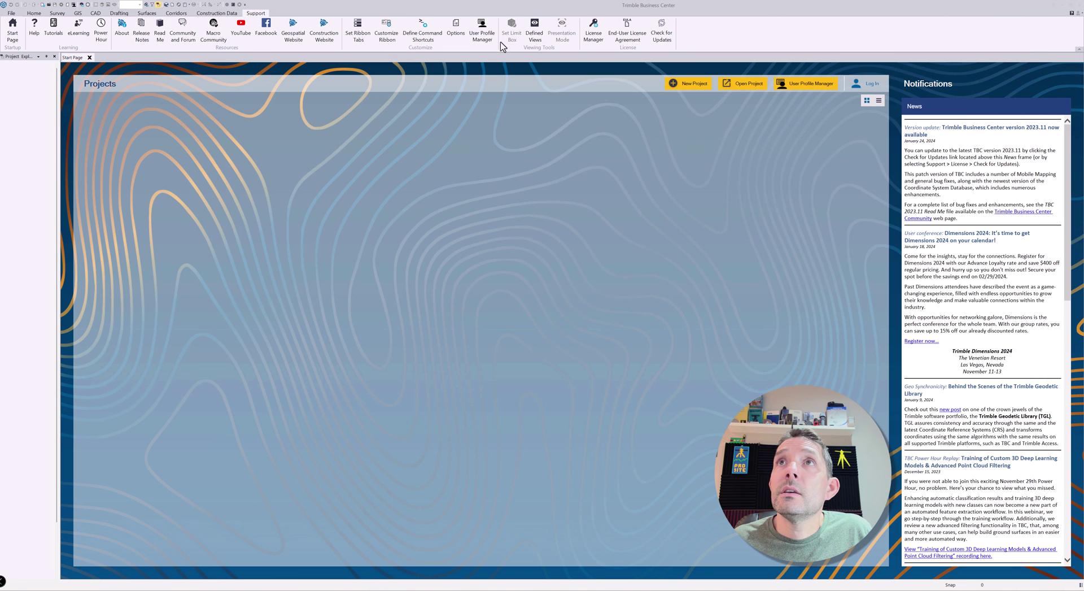